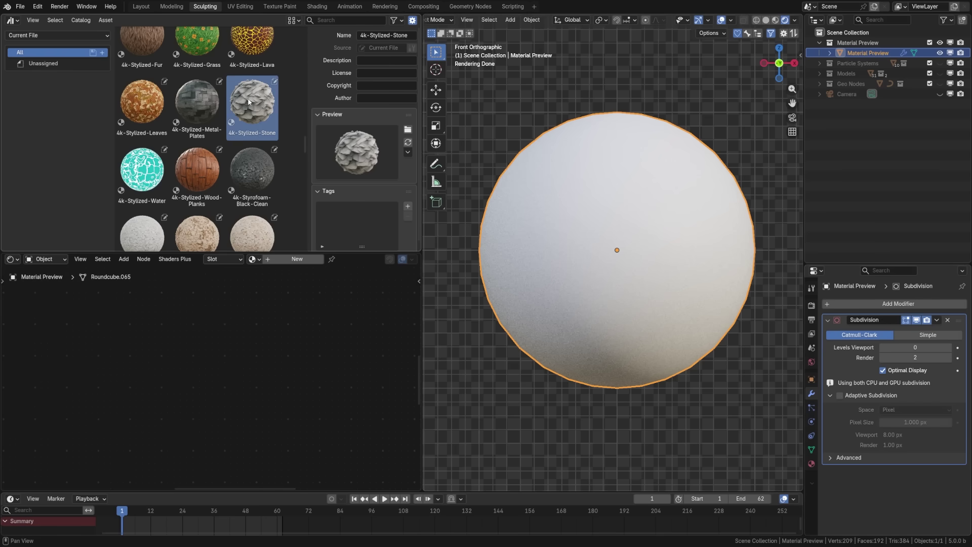
Apply the 4k-Stylized-Stone material from the asset library to the preview sphere and deselect the sphere.
{"action": "left_click_drag", "start_coordinate": [249, 101], "coordinate": [642, 262]}
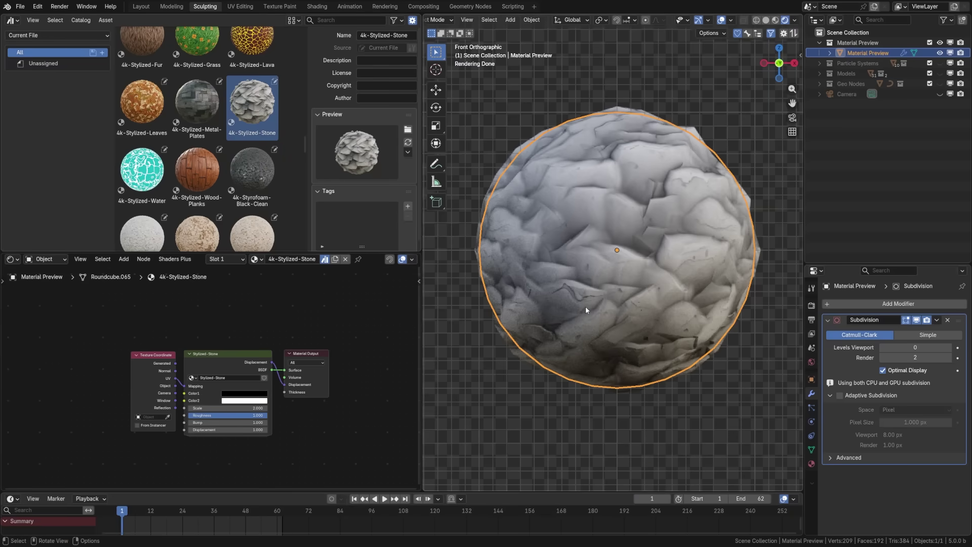
{"action": "key", "text": "alt+a"}
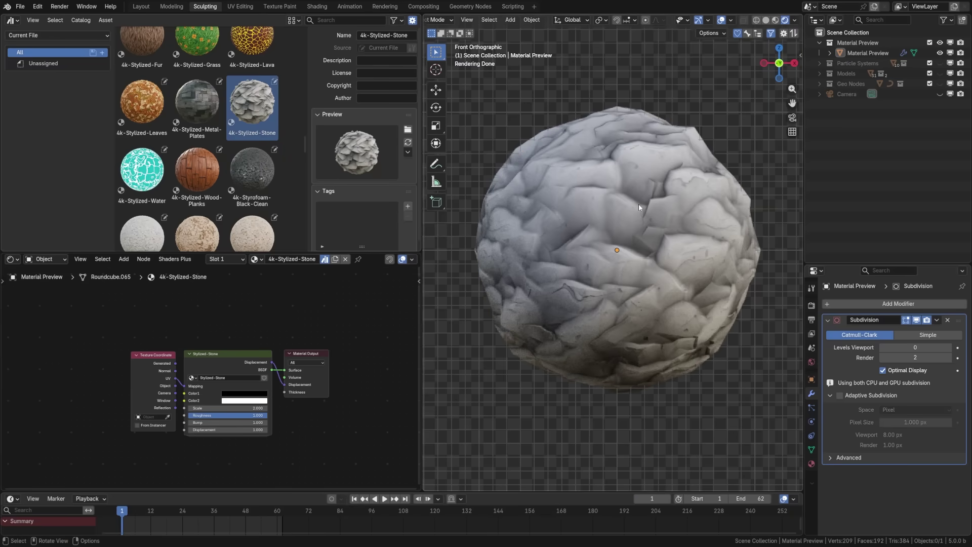
Inside the Stylized-Stone node group, preview the Displacement texture alone on the sphere and restore the shader output.
{"action": "scroll", "coordinate": [193, 321], "scroll_direction": "up", "scroll_amount": 4}
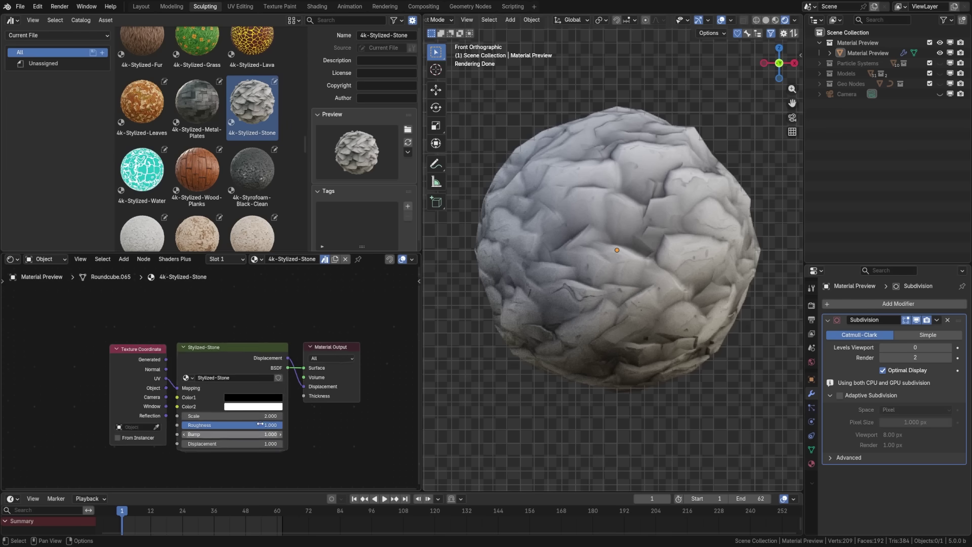
{"action": "key", "text": "Tab"}
{"action": "scroll", "coordinate": [193, 324], "scroll_direction": "down", "scroll_amount": 10}
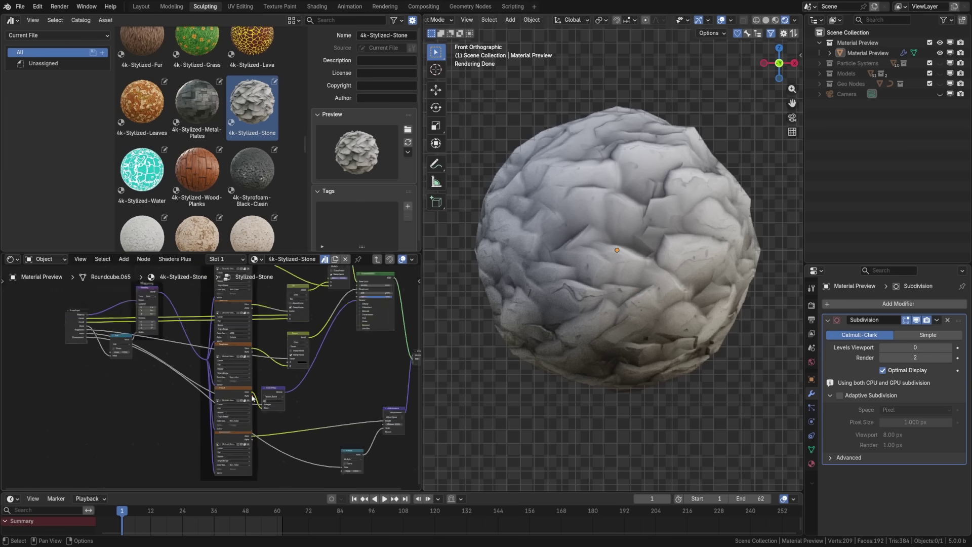
{"action": "scroll", "coordinate": [252, 396], "scroll_direction": "up", "scroll_amount": 5}
{"action": "middle_click_drag", "start_coordinate": [400, 468], "coordinate": [244, 396]}
{"action": "scroll", "coordinate": [244, 396], "scroll_direction": "up", "scroll_amount": 3}
{"action": "middle_click_drag", "start_coordinate": [68, 389], "coordinate": [120, 369]}
{"action": "left_click", "coordinate": [120, 369], "text": "ctrl+shift"}
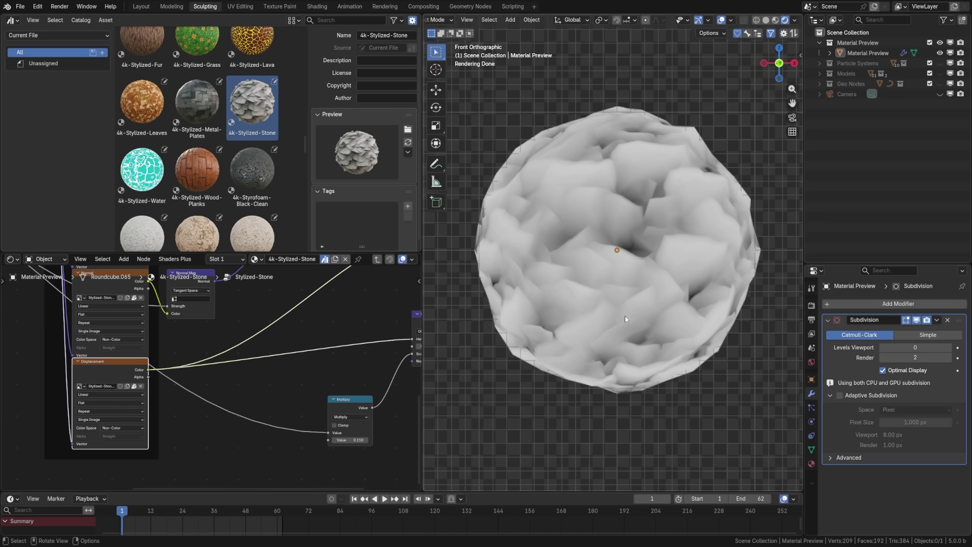
{"action": "middle_click_drag", "start_coordinate": [343, 327], "coordinate": [55, 470]}
{"action": "middle_click_drag", "start_coordinate": [212, 367], "coordinate": [334, 391]}
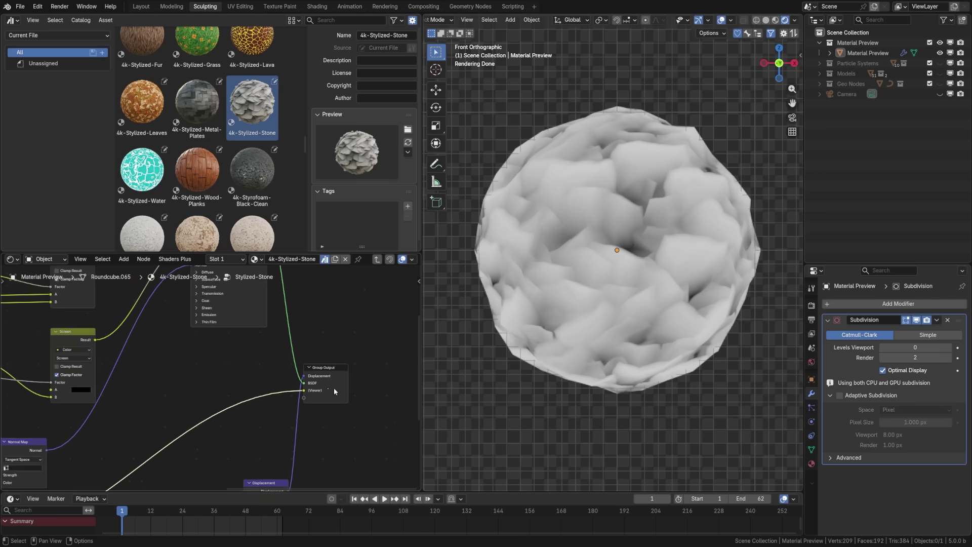
{"action": "scroll", "coordinate": [335, 391], "scroll_direction": "down", "scroll_amount": 10}
{"action": "left_click", "coordinate": [223, 317], "text": "ctrl+shift"}
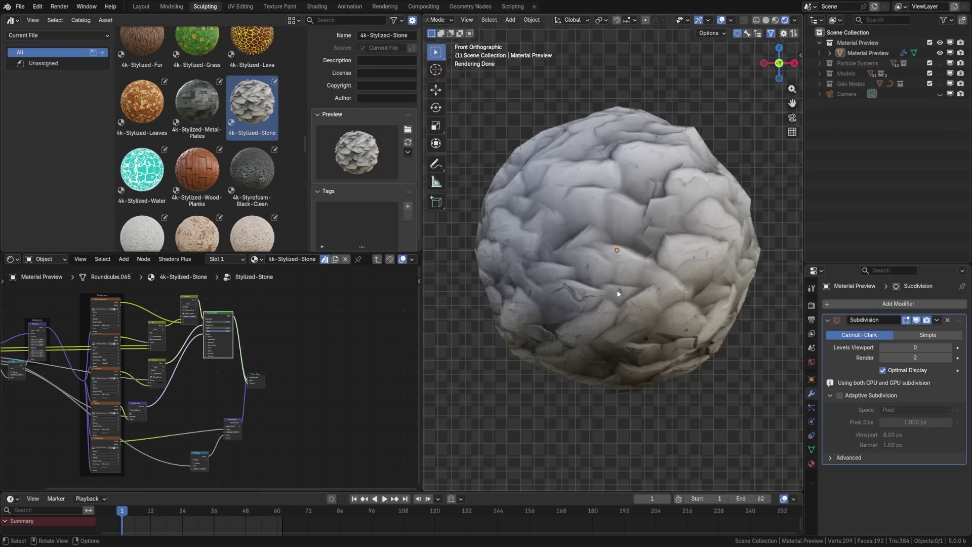
Inspect the sphere's base mesh density in Edit Mode and return to Object Mode.
{"action": "key", "text": "Tab"}
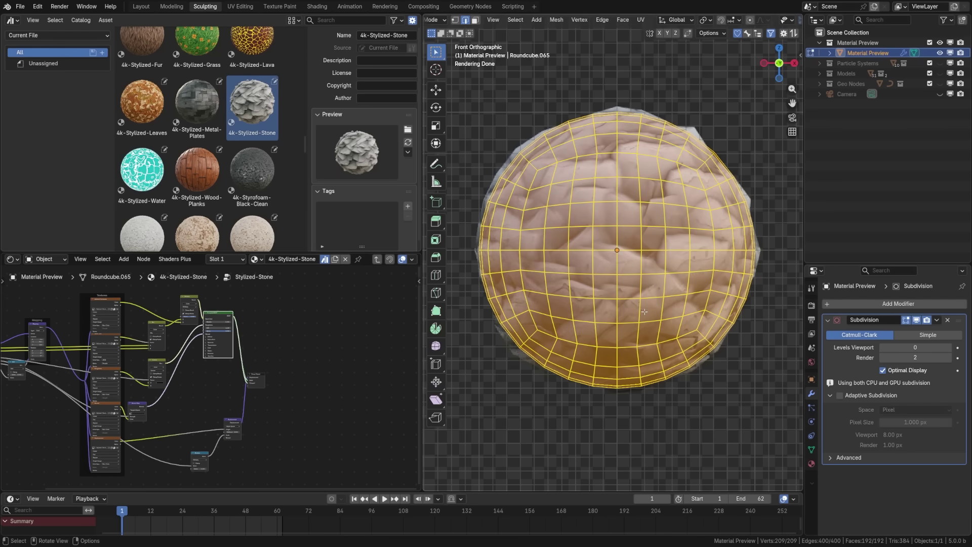
{"action": "key", "text": "Tab"}
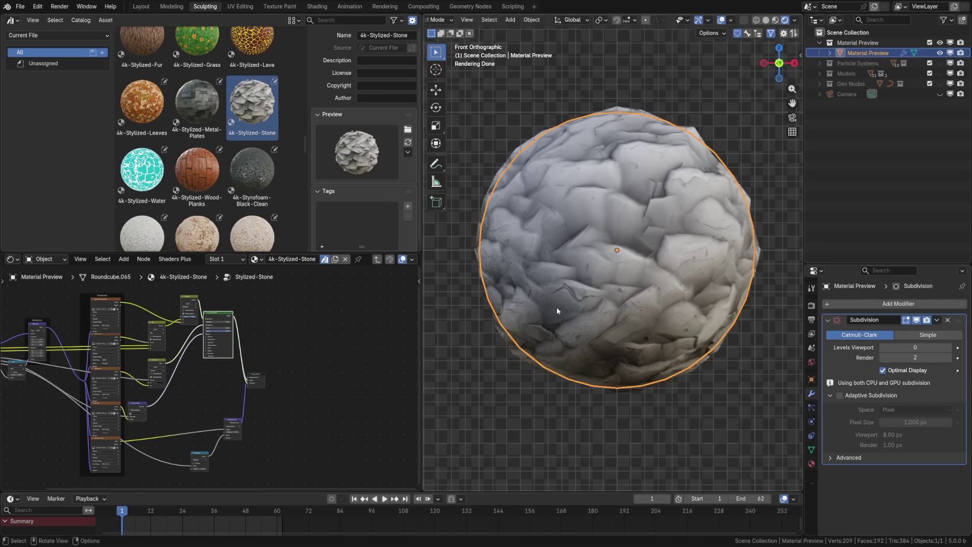
{"action": "key", "text": "alt+a"}
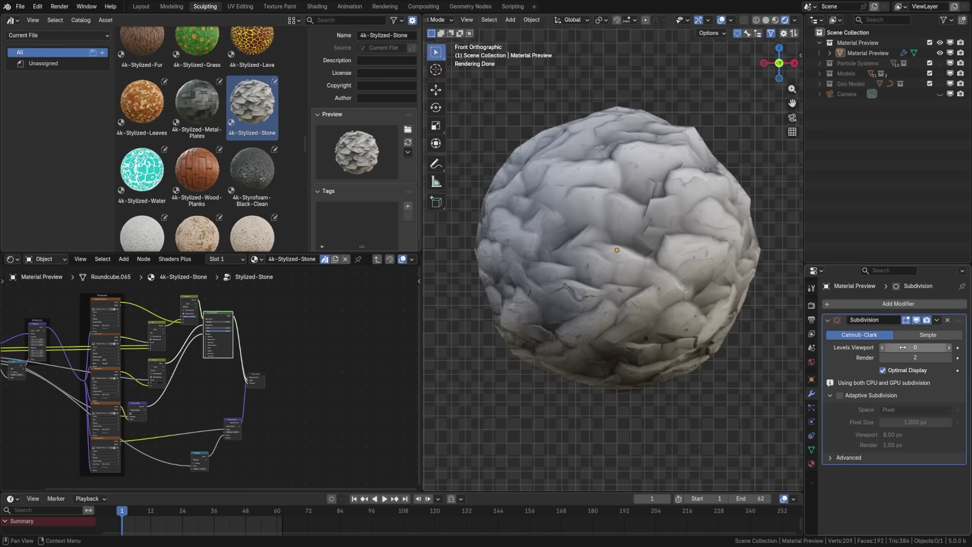
{"action": "key", "text": "Tab"}
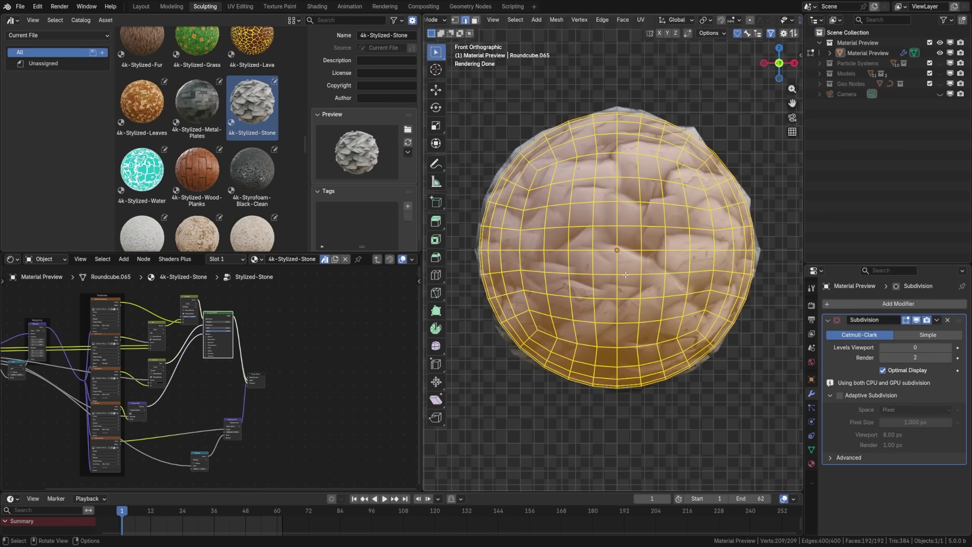
{"action": "key", "text": "ctrl+Tab"}
{"action": "left_click", "coordinate": [579, 295]}
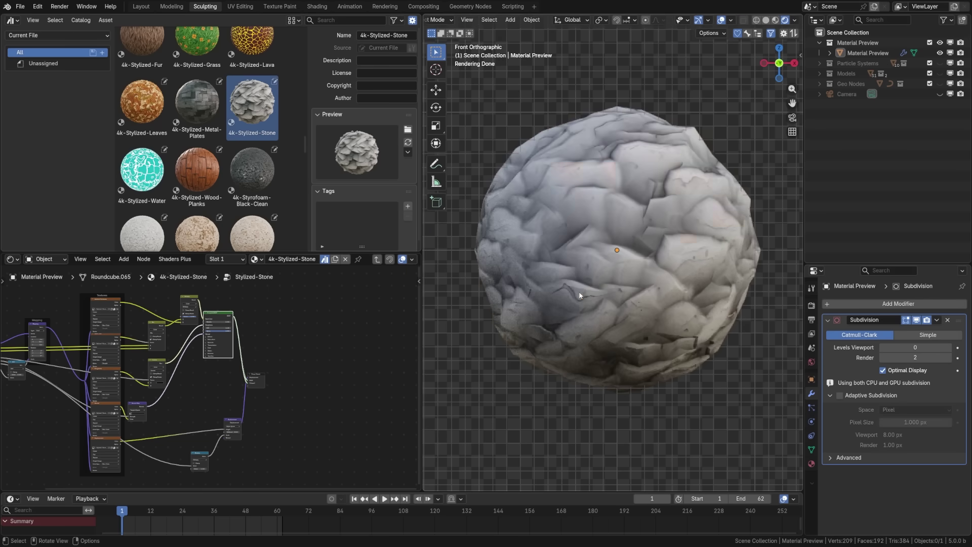
Set the Subdivision modifier's viewport level to 2 and examine the displaced stone up close.
{"action": "left_click", "coordinate": [950, 348]}
{"action": "left_click", "coordinate": [950, 348]}
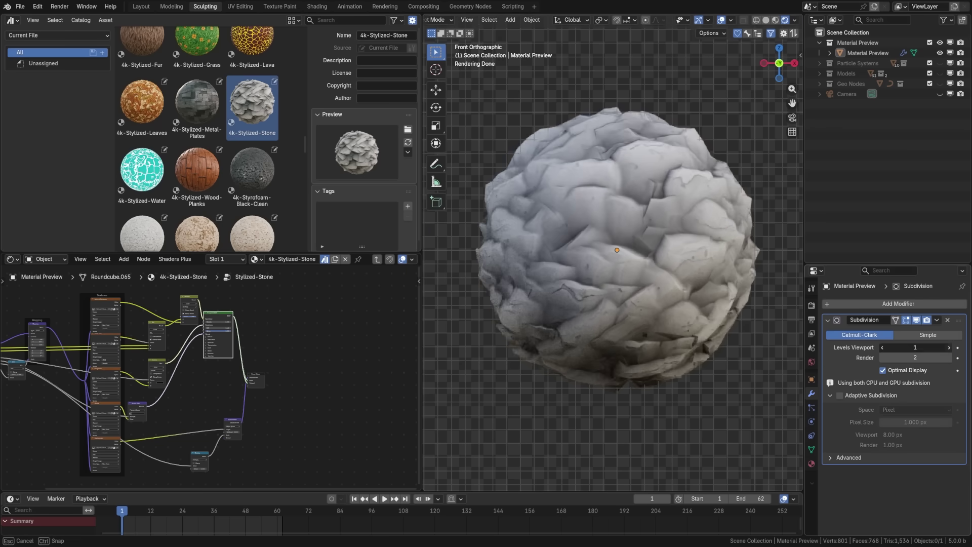
{"action": "scroll", "coordinate": [565, 379], "scroll_direction": "up", "scroll_amount": 8}
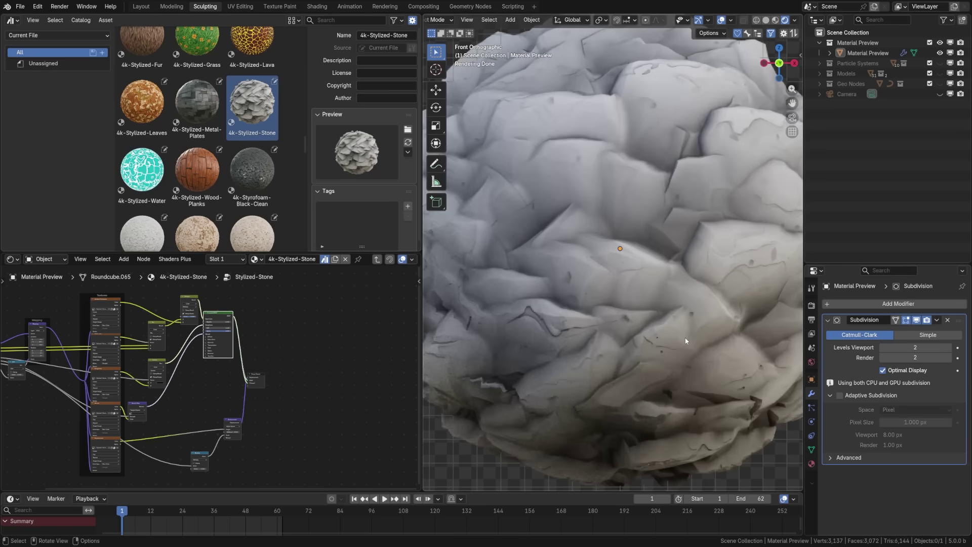
{"action": "middle_click_drag", "start_coordinate": [565, 379], "coordinate": [638, 322], "text": "shift"}
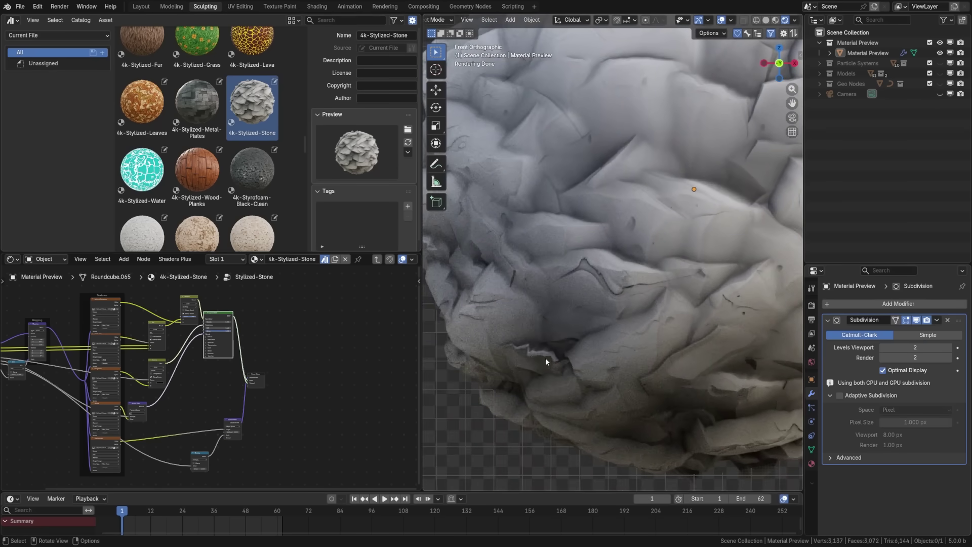
Raise the Subdivision modifier's viewport level to 5 and view the whole displaced sphere.
{"action": "left_click", "coordinate": [949, 348]}
{"action": "left_click", "coordinate": [949, 348]}
{"action": "left_click", "coordinate": [949, 348]}
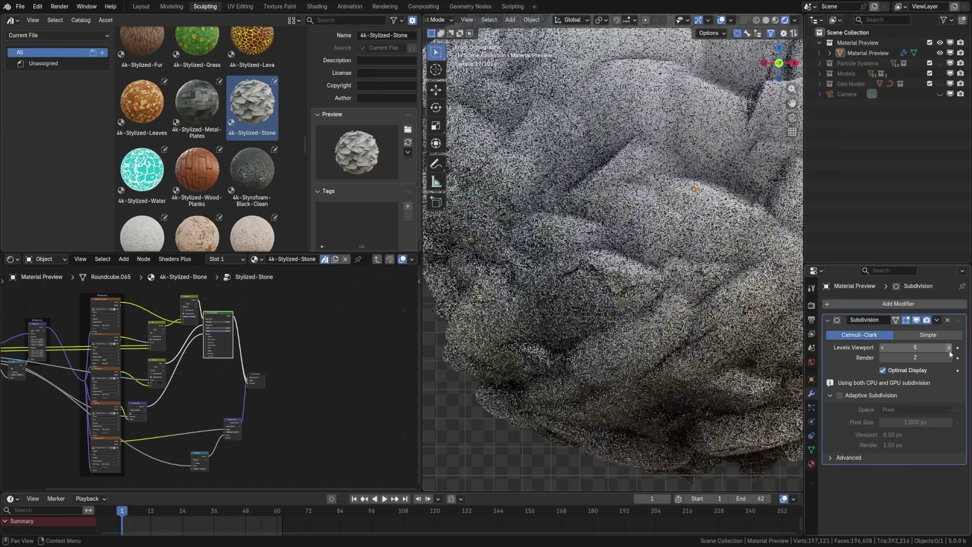
{"action": "scroll", "coordinate": [687, 288], "scroll_direction": "down", "scroll_amount": 5}
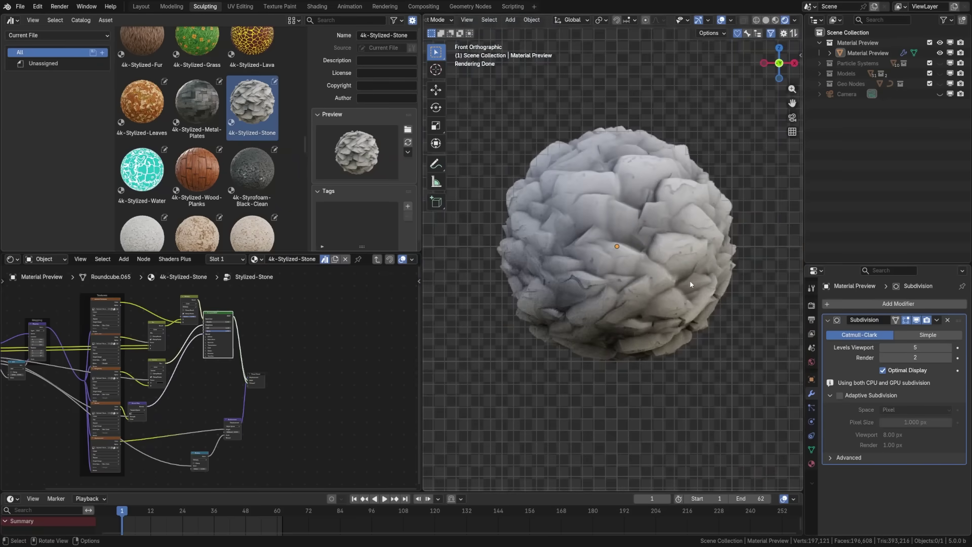
{"action": "middle_click_drag", "start_coordinate": [690, 285], "coordinate": [658, 305], "text": "shift"}
Apply the Subdivision modifier and view the resulting dense mesh in Edit Mode with solid shading.
{"action": "left_click", "coordinate": [937, 320]}
{"action": "left_click", "coordinate": [927, 330]}
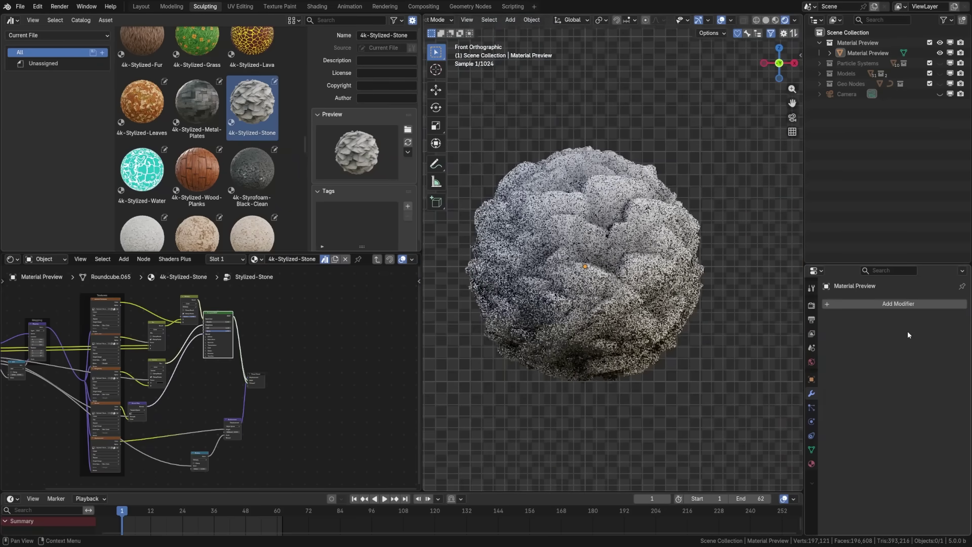
{"action": "key", "text": "ctrl+Tab"}
{"action": "left_click", "coordinate": [709, 311]}
{"action": "key", "text": "alt+a"}
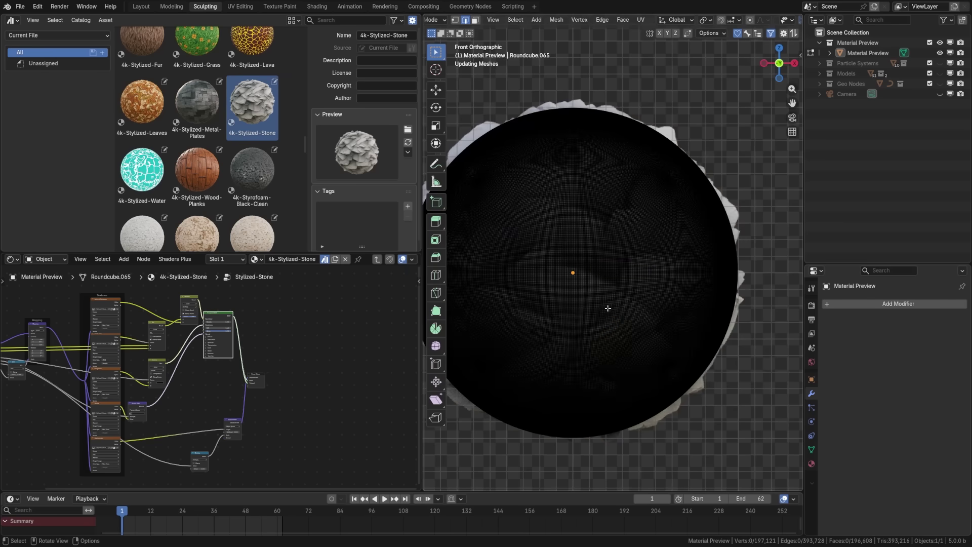
{"action": "key", "text": "z"}
{"action": "left_click", "coordinate": [701, 328]}
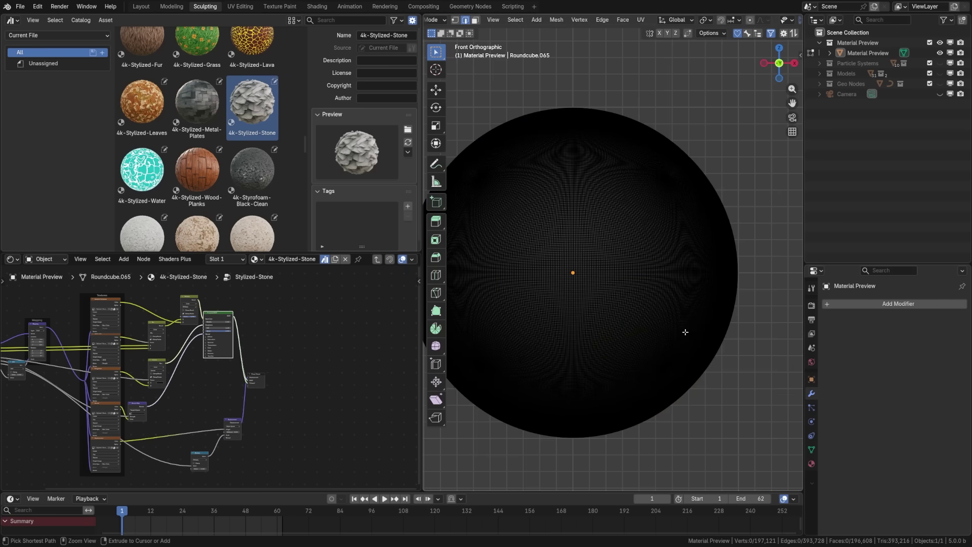
Undo applying the Subdivision modifier and return the viewport to rendered shading.
{"action": "key", "text": "ctrl+z"}
{"action": "key", "text": "ctrl+z"}
{"action": "scroll", "coordinate": [690, 333], "scroll_direction": "down", "scroll_amount": 3}
{"action": "key", "text": "ctrl+5"}
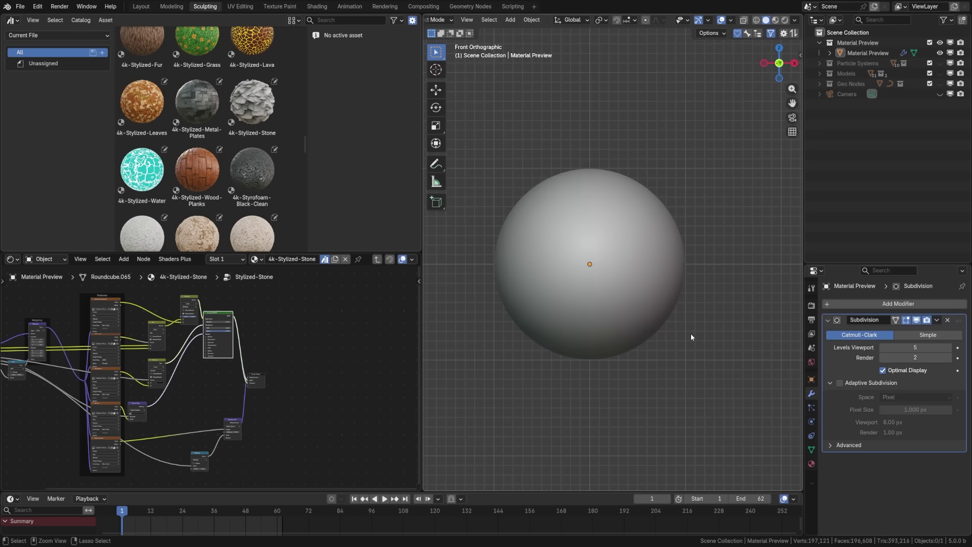
{"action": "key", "text": "z"}
{"action": "left_click", "coordinate": [600, 232]}
{"action": "middle_click_drag", "start_coordinate": [610, 262], "coordinate": [651, 263], "text": "shift"}
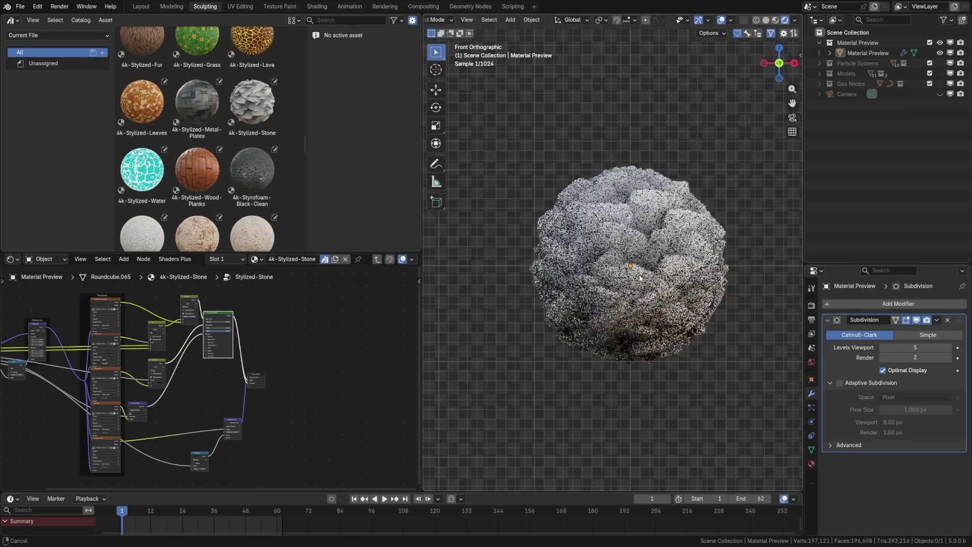
{"action": "scroll", "coordinate": [651, 263], "scroll_direction": "up", "scroll_amount": 3}
{"action": "middle_click_drag", "start_coordinate": [678, 299], "coordinate": [649, 295], "text": "shift"}
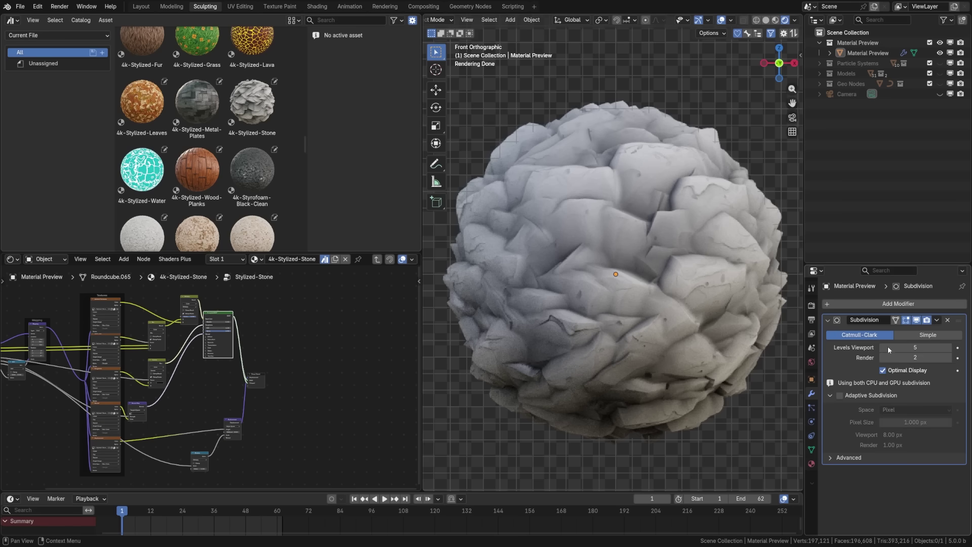
Set the Subdivision modifier's viewport level to 0 and enable Adaptive Subdivision.
{"action": "left_click_drag", "start_coordinate": [888, 352], "coordinate": [853, 353]}
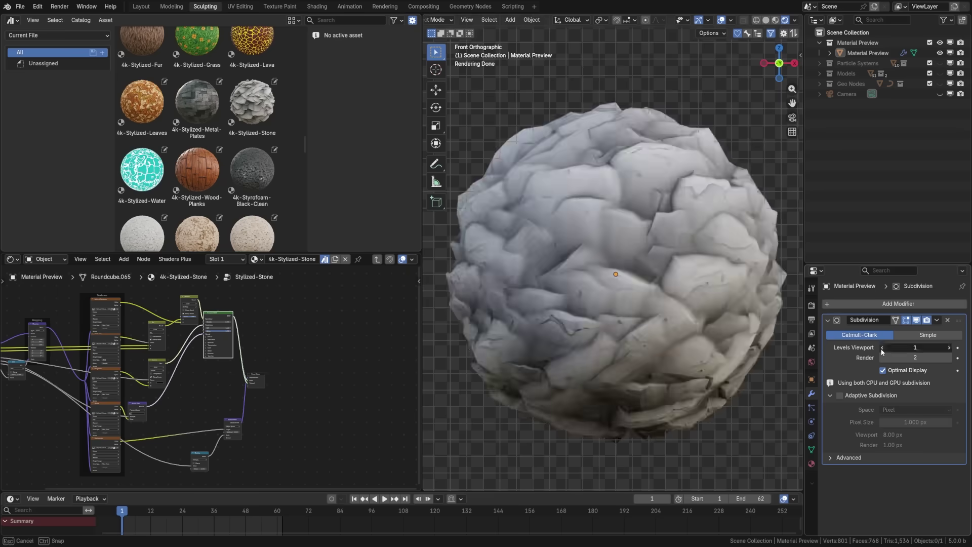
{"action": "left_click", "coordinate": [877, 395]}
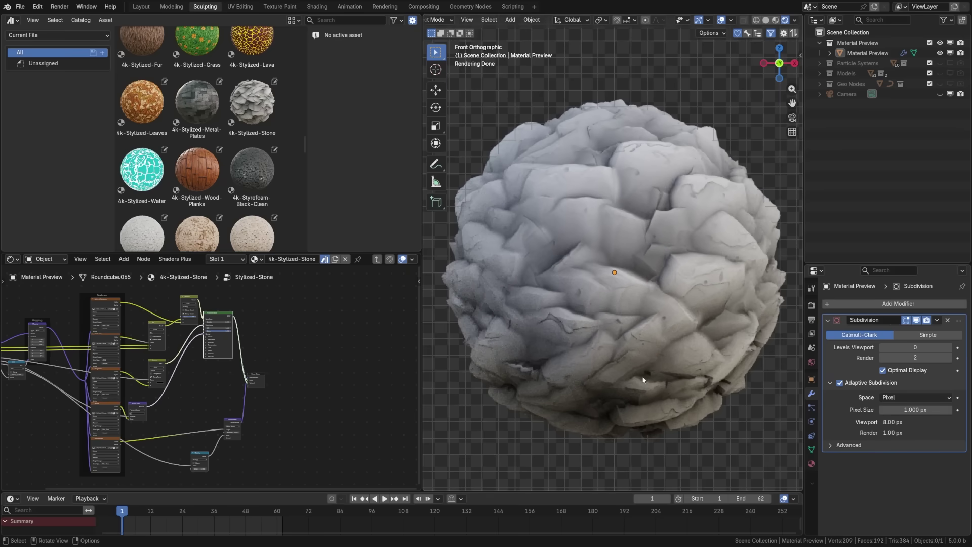
{"action": "scroll", "coordinate": [510, 375], "scroll_direction": "up", "scroll_amount": 3}
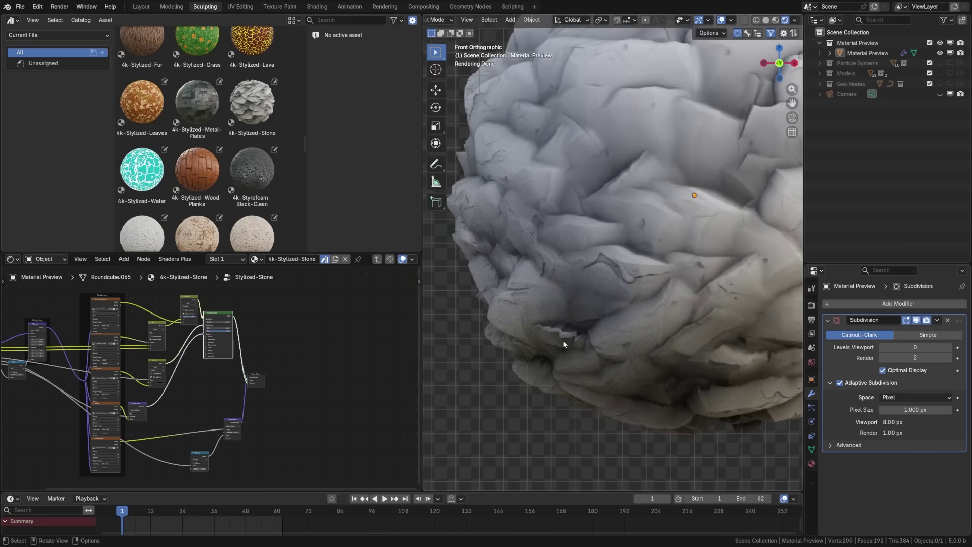
Render a test image of the adaptively subdivided sphere and close the render window.
{"action": "key", "text": "F12"}
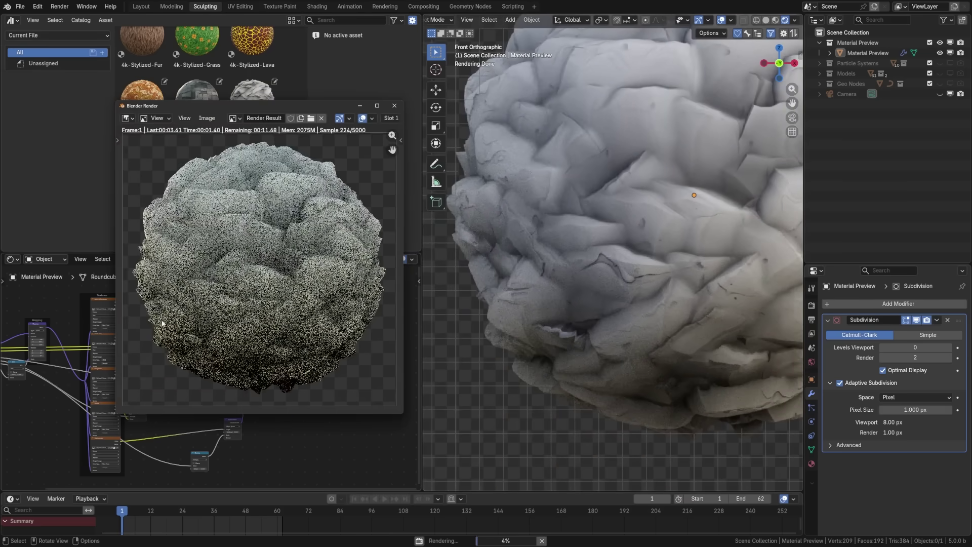
{"action": "left_click", "coordinate": [394, 105]}
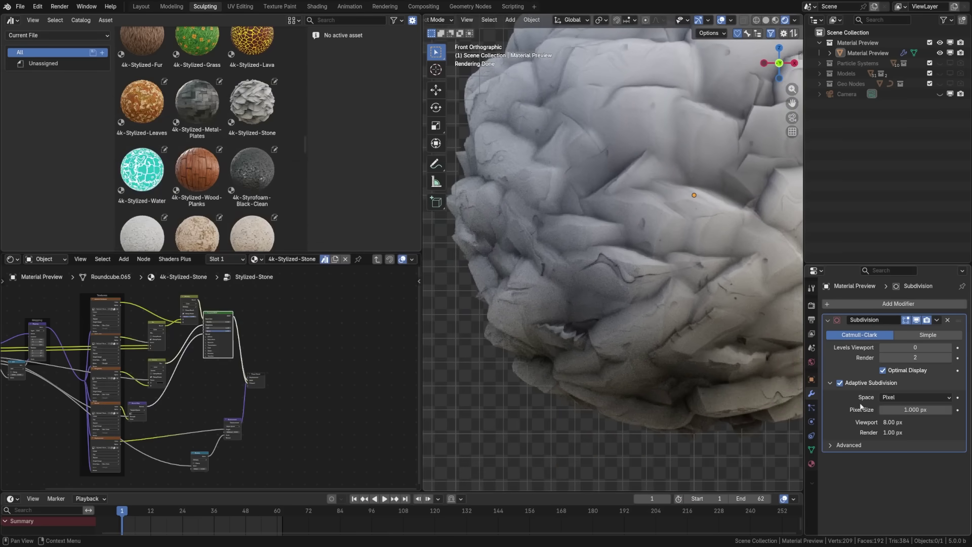
{"action": "scroll", "coordinate": [680, 342], "scroll_direction": "down", "scroll_amount": 4}
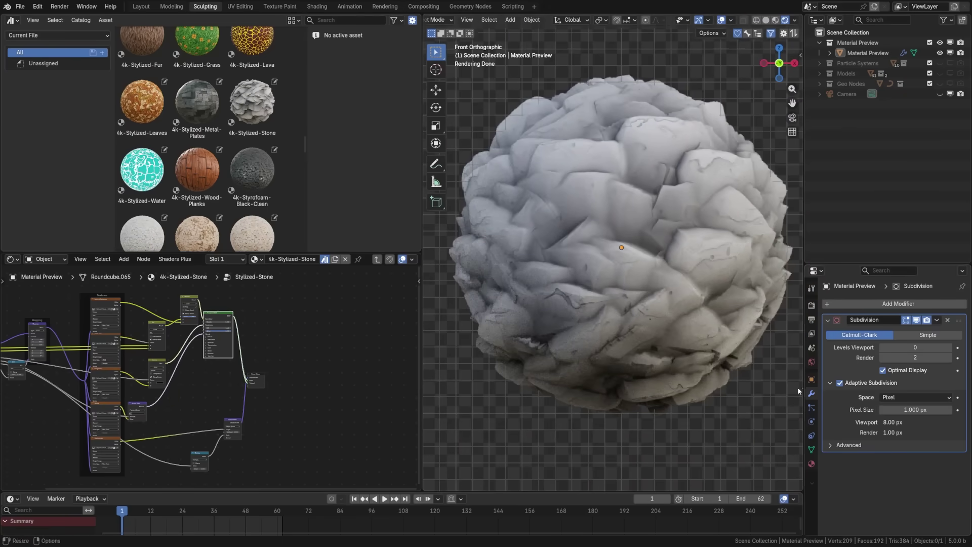
Check the Space options of Adaptive Subdivision and keep Pixel.
{"action": "left_click", "coordinate": [889, 397]}
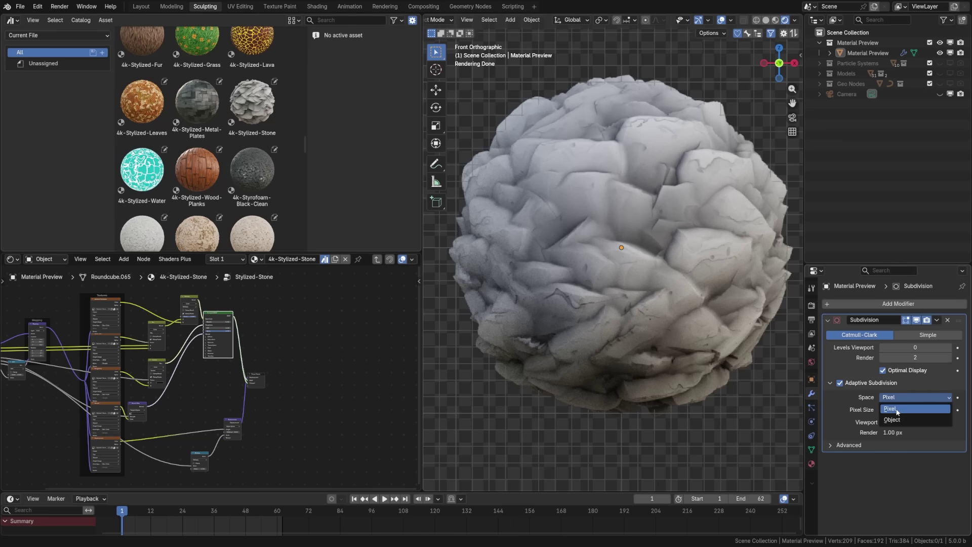
{"action": "left_click", "coordinate": [897, 412]}
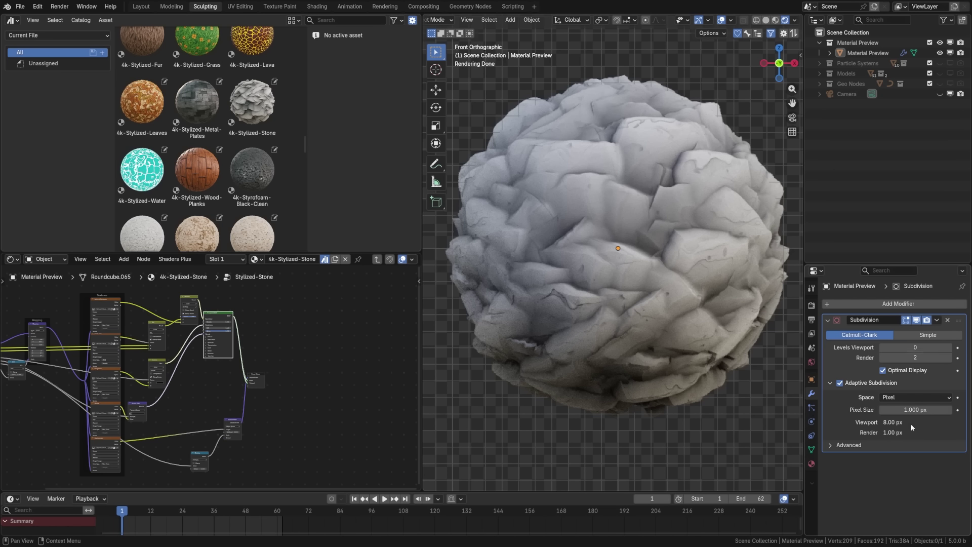
Try an Adaptive Subdivision pixel size of 0.25 px and undo the change.
{"action": "left_click", "coordinate": [896, 409]}
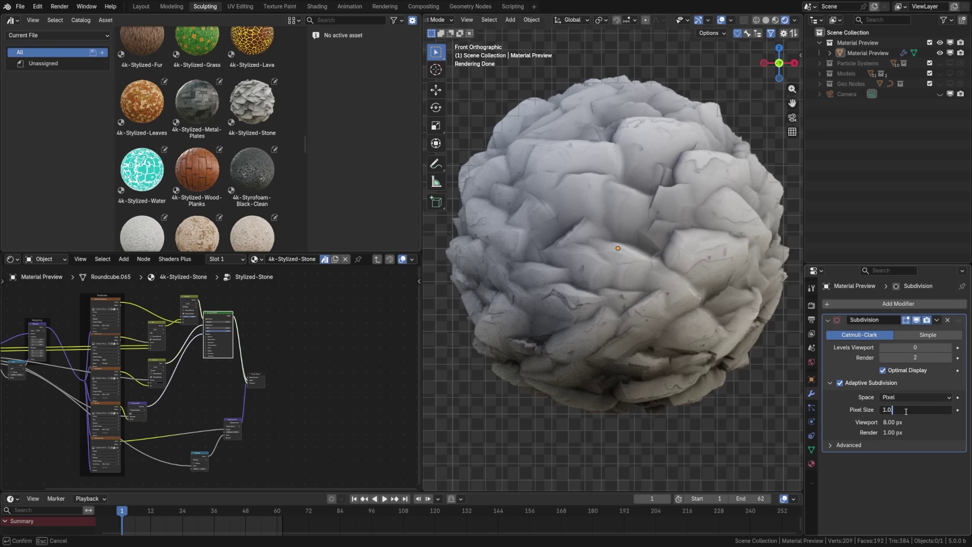
{"action": "type", "text": ".25"}
{"action": "key", "text": "Return"}
{"action": "left_click", "coordinate": [908, 409]}
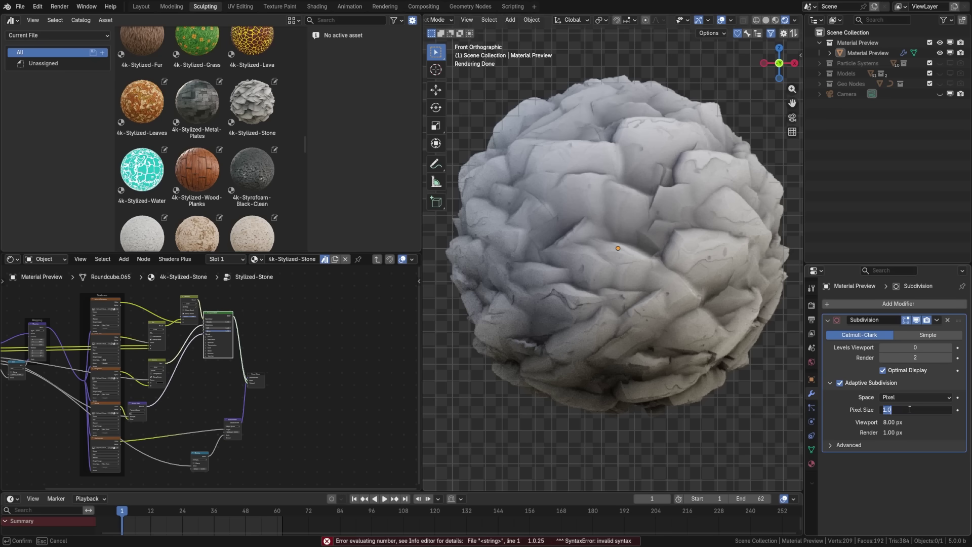
{"action": "type", "text": "0.25"}
{"action": "key", "text": "Return"}
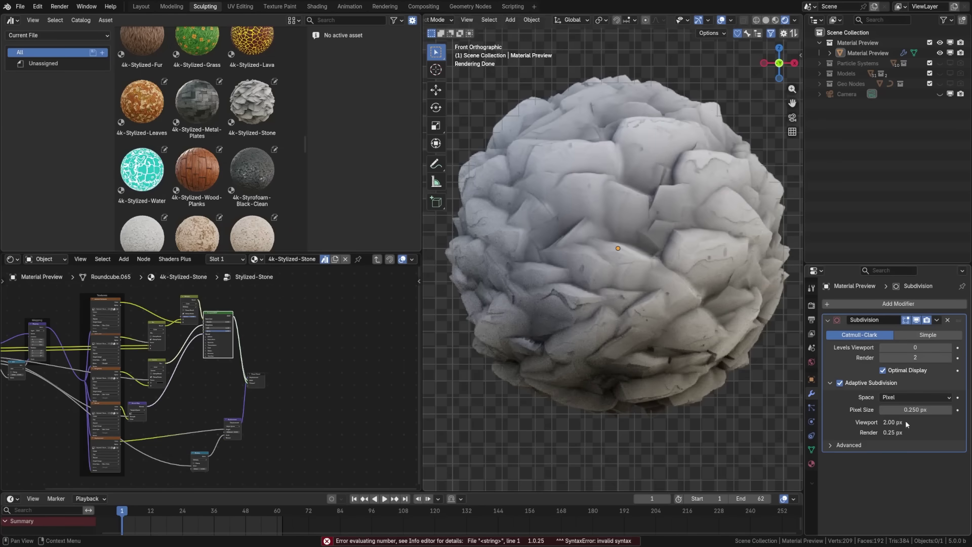
{"action": "key", "text": "ctrl+z"}
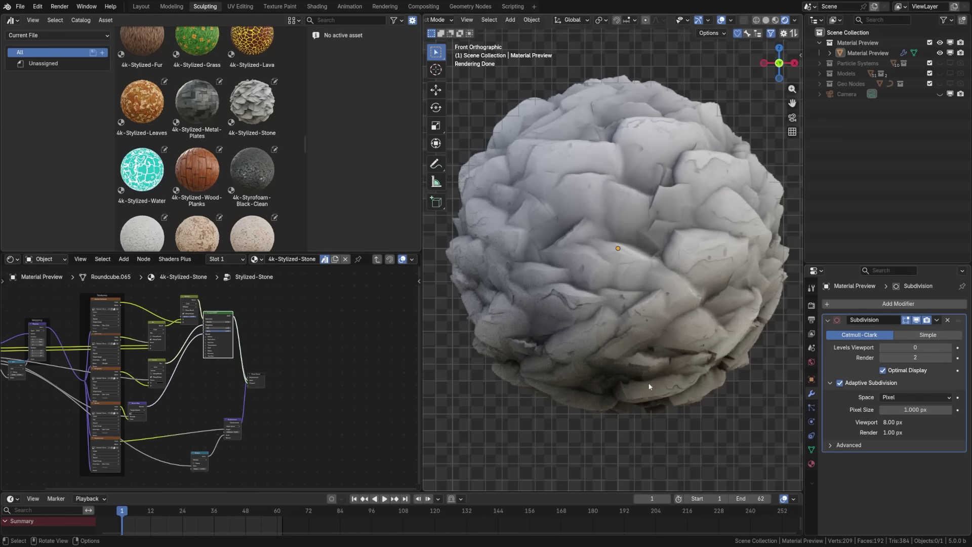
Raise the sphere's Subdivision viewport level to 2 in wireframe view and restore the Rendered viewport shading.
{"action": "middle_click_drag", "start_coordinate": [633, 366], "coordinate": [633, 379], "text": "shift"}
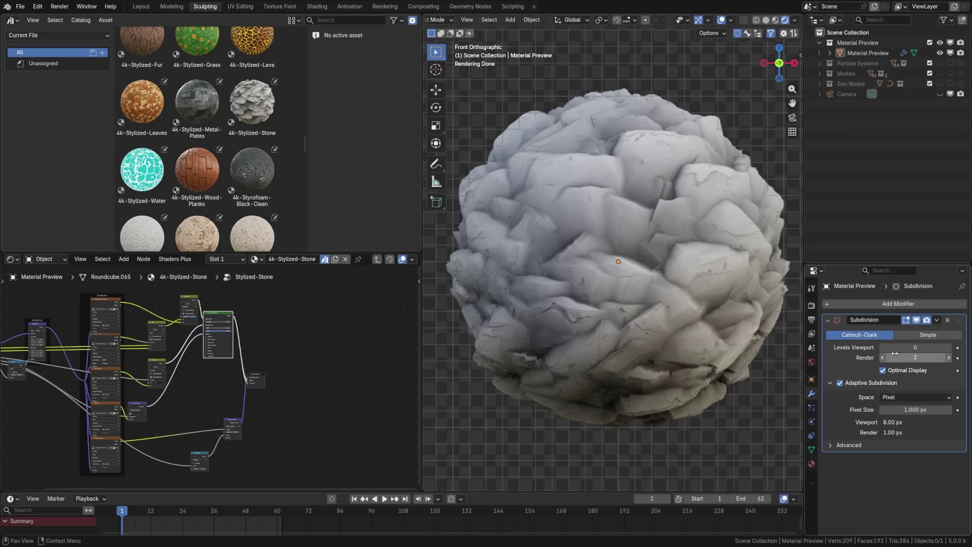
{"action": "left_click", "coordinate": [640, 310]}
{"action": "key", "text": "shift+z"}
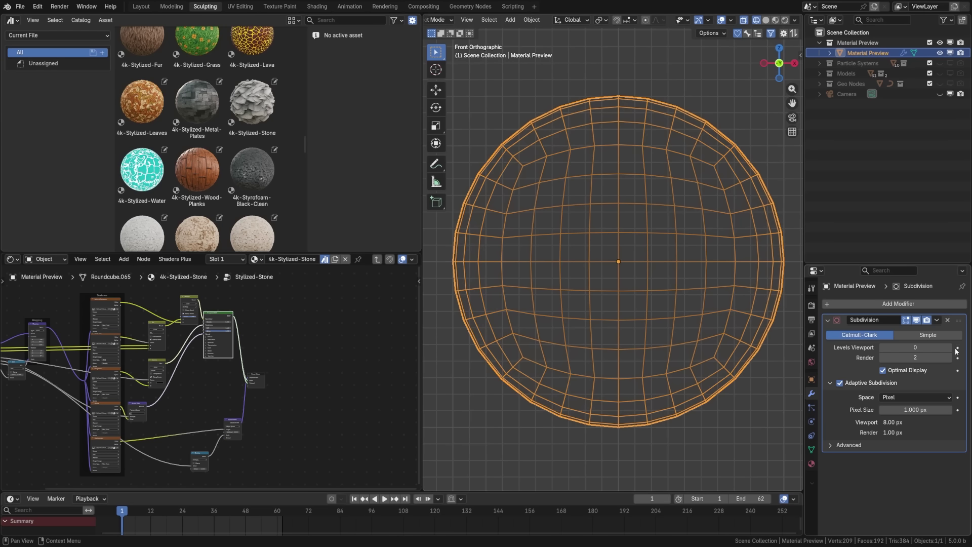
{"action": "left_click", "coordinate": [948, 348]}
{"action": "left_click", "coordinate": [948, 348]}
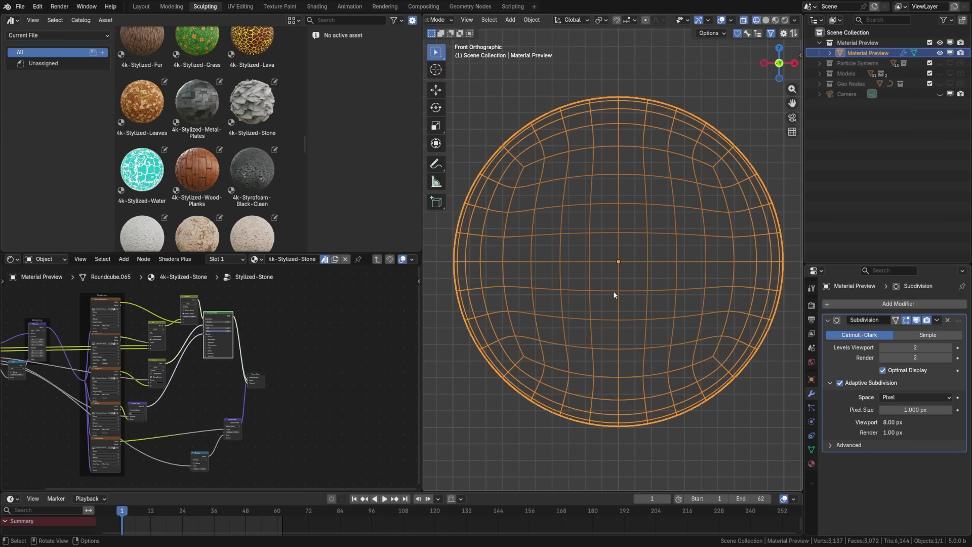
{"action": "key", "text": "z"}
{"action": "left_click", "coordinate": [623, 211]}
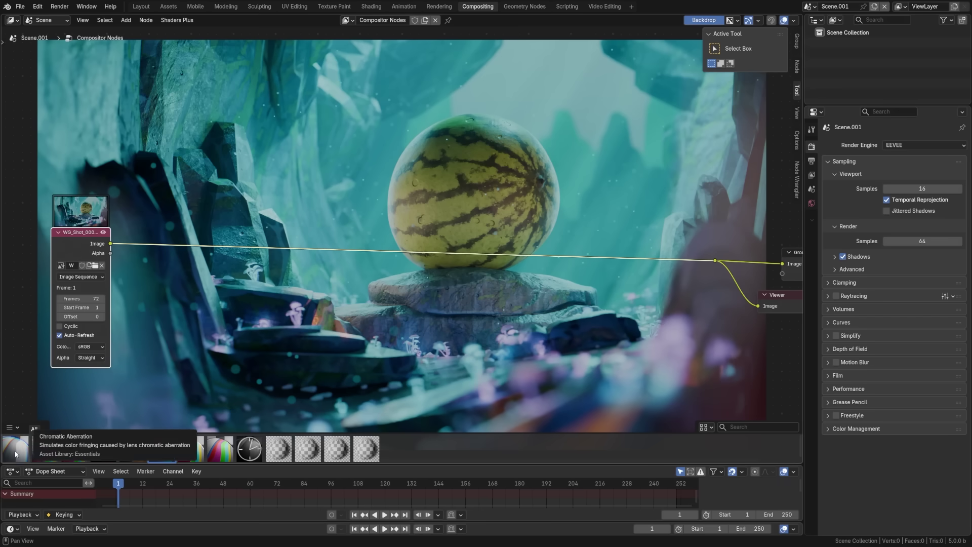
Insert a Chromatic Aberration node after the image sequence node and set its Factor to 0.1.
{"action": "left_click_drag", "start_coordinate": [15, 453], "coordinate": [306, 295]}
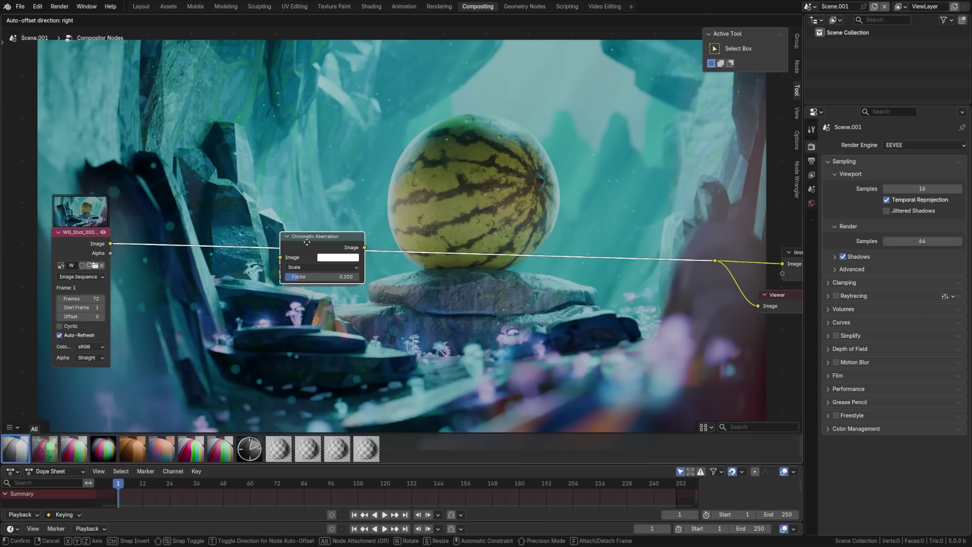
{"action": "left_click", "coordinate": [284, 286]}
{"action": "left_click", "coordinate": [314, 321]}
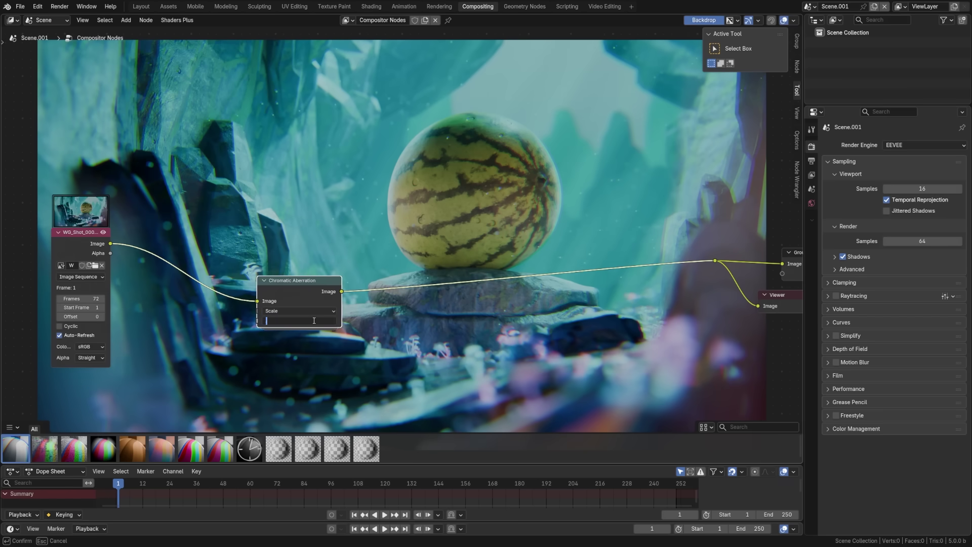
{"action": "type", "text": ".1"}
{"action": "key", "text": "Return"}
{"action": "left_click_drag", "start_coordinate": [307, 283], "coordinate": [296, 289]}
Insert a Film Grain node after Chromatic Aberration with Grain Size 1 and Factor 0.1, spacing the two nodes neatly.
{"action": "left_click_drag", "start_coordinate": [56, 448], "coordinate": [377, 289]}
{"action": "left_click", "coordinate": [377, 289]}
{"action": "left_click_drag", "start_coordinate": [298, 292], "coordinate": [270, 292]}
{"action": "left_click", "coordinate": [410, 330]}
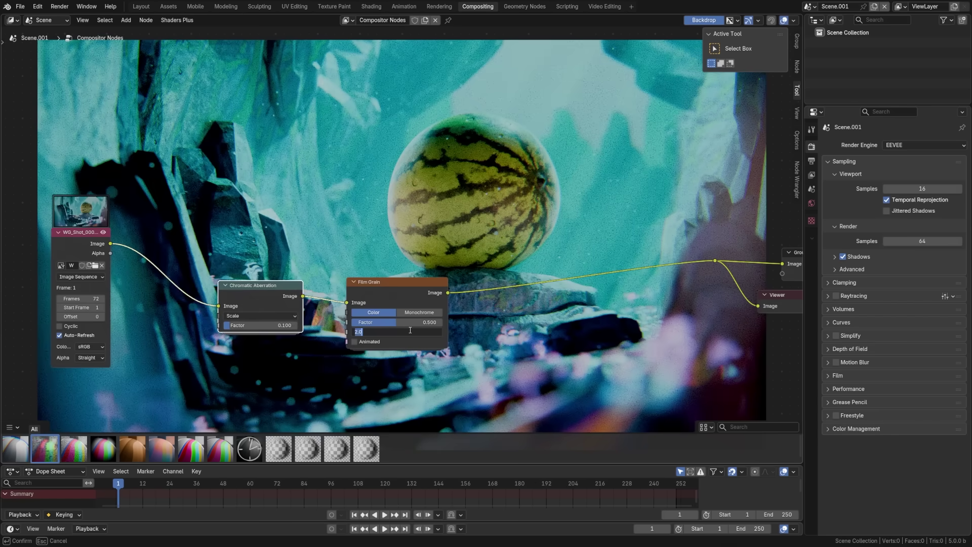
{"action": "type", "text": "1"}
{"action": "key", "text": "Return"}
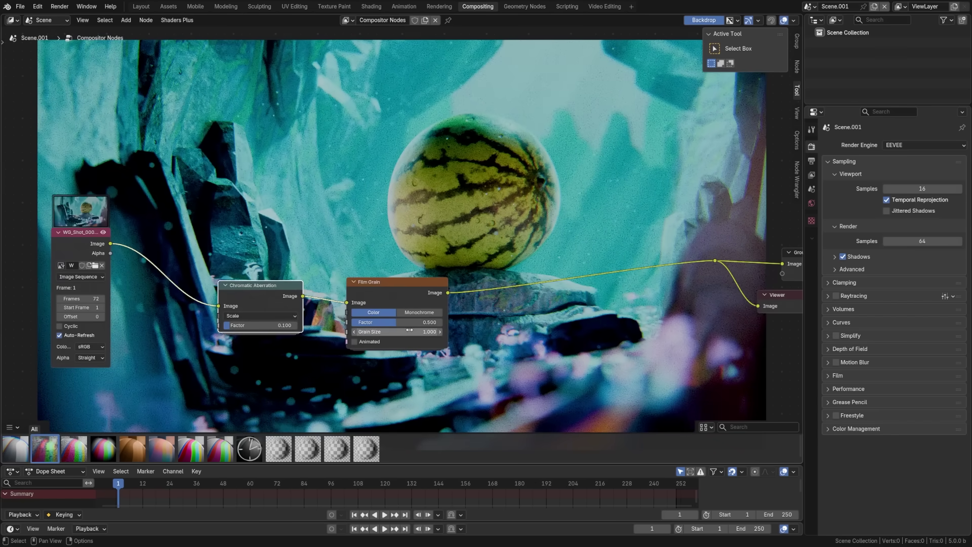
{"action": "left_click", "coordinate": [420, 322]}
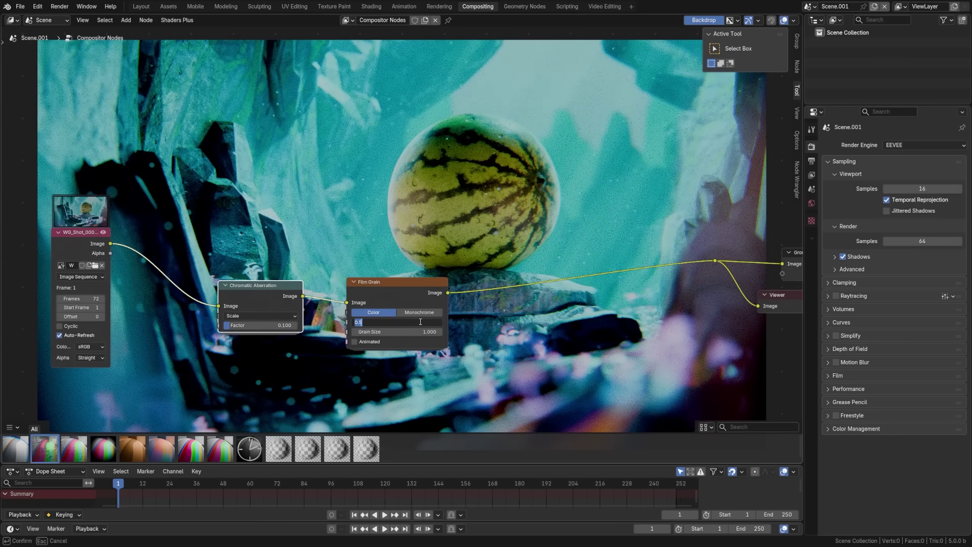
{"action": "type", "text": "0.1"}
{"action": "key", "text": "Return"}
{"action": "left_click_drag", "start_coordinate": [278, 298], "coordinate": [231, 306]}
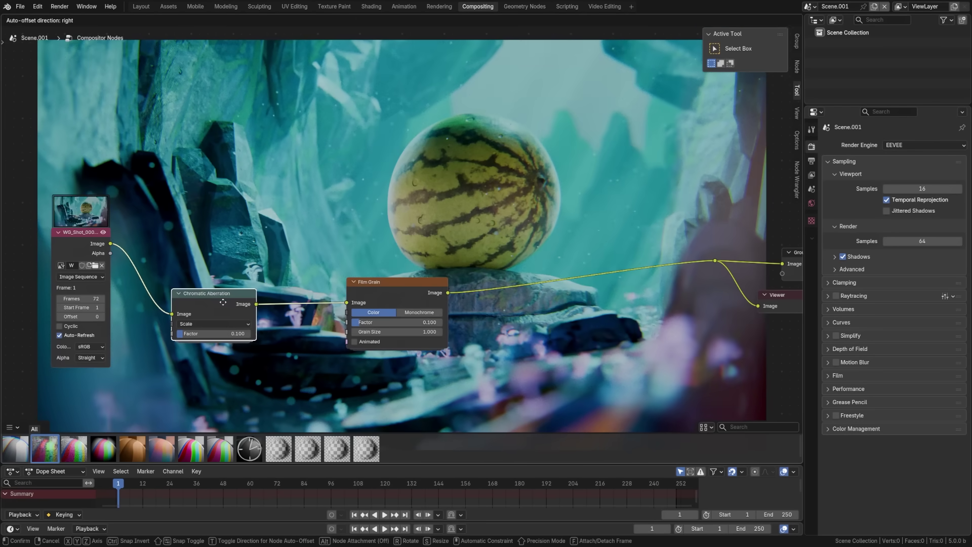
{"action": "left_click_drag", "start_coordinate": [383, 288], "coordinate": [312, 281]}
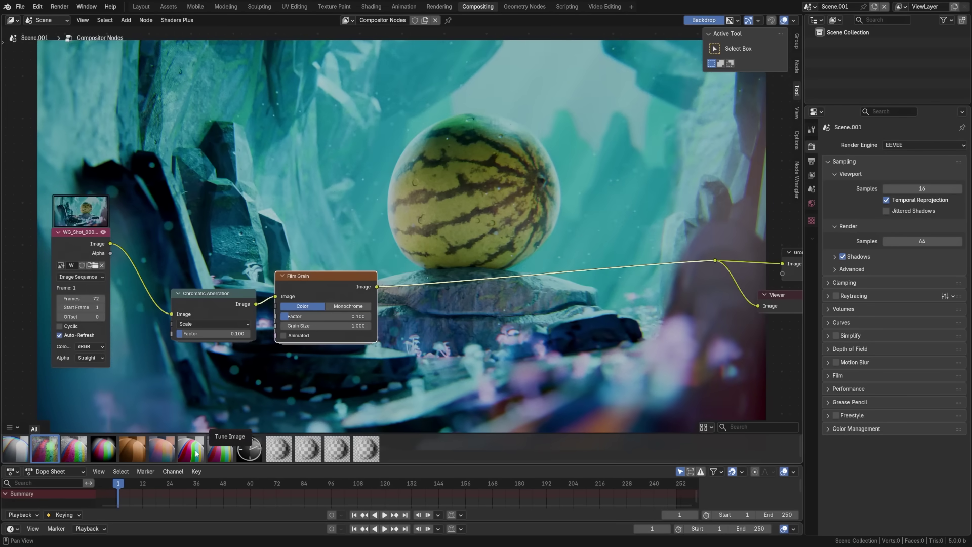
Insert a Tune Image node after Film Grain with Color Boost 0.25 and Detail and Sharpen at 0.1.
{"action": "left_click_drag", "start_coordinate": [190, 449], "coordinate": [489, 341]}
{"action": "left_click", "coordinate": [486, 342]}
{"action": "type", "text": ".2"}
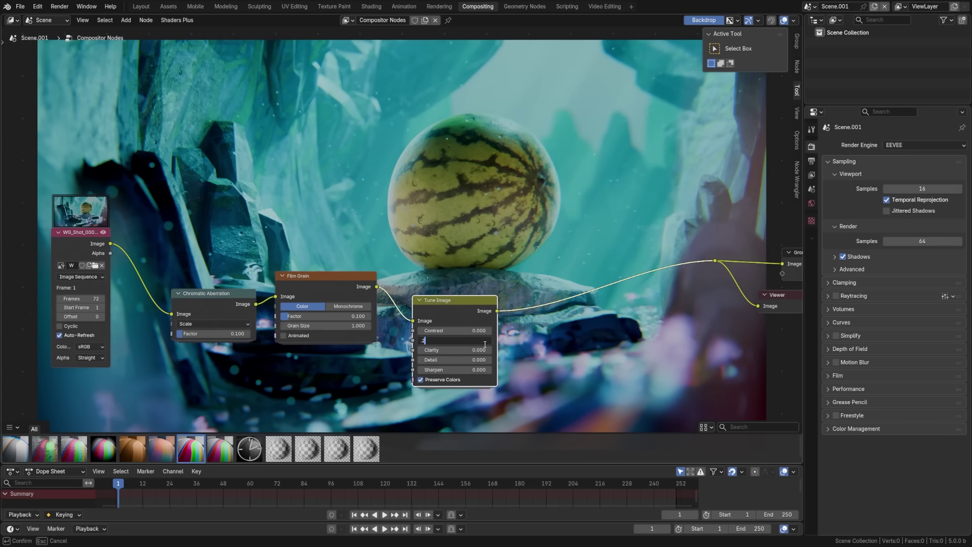
{"action": "type", "text": "5"}
{"action": "key", "text": "Return"}
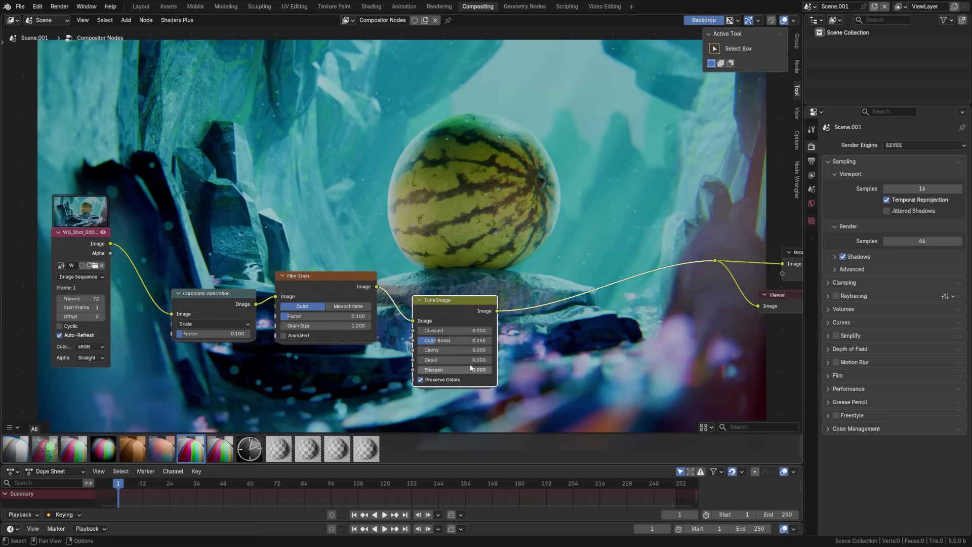
{"action": "left_click_drag", "start_coordinate": [464, 360], "coordinate": [467, 369]}
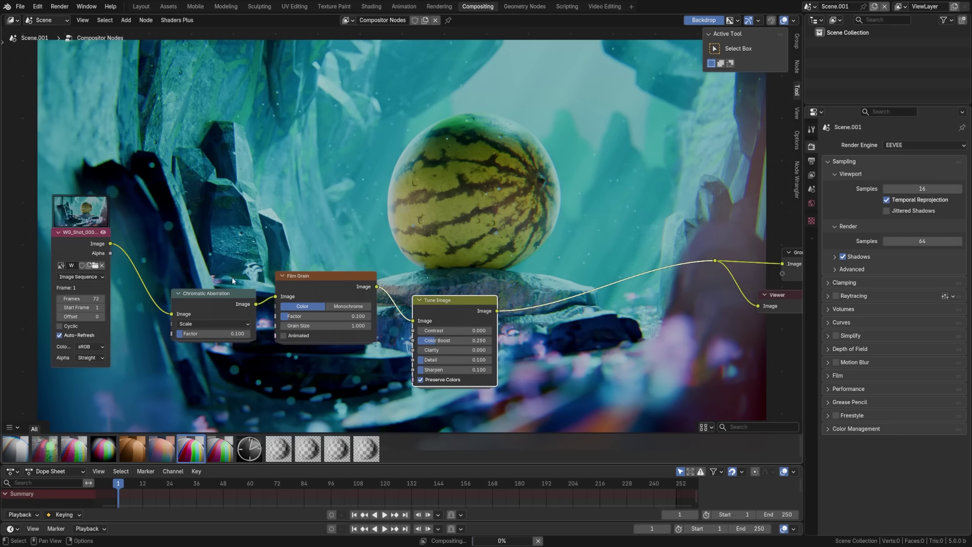
Rearrange the Chromatic Aberration, Film Grain and Tune Image nodes into a compact row lower in the node tree.
{"action": "left_click_drag", "start_coordinate": [216, 309], "coordinate": [195, 325]}
{"action": "left_click_drag", "start_coordinate": [325, 286], "coordinate": [297, 327]}
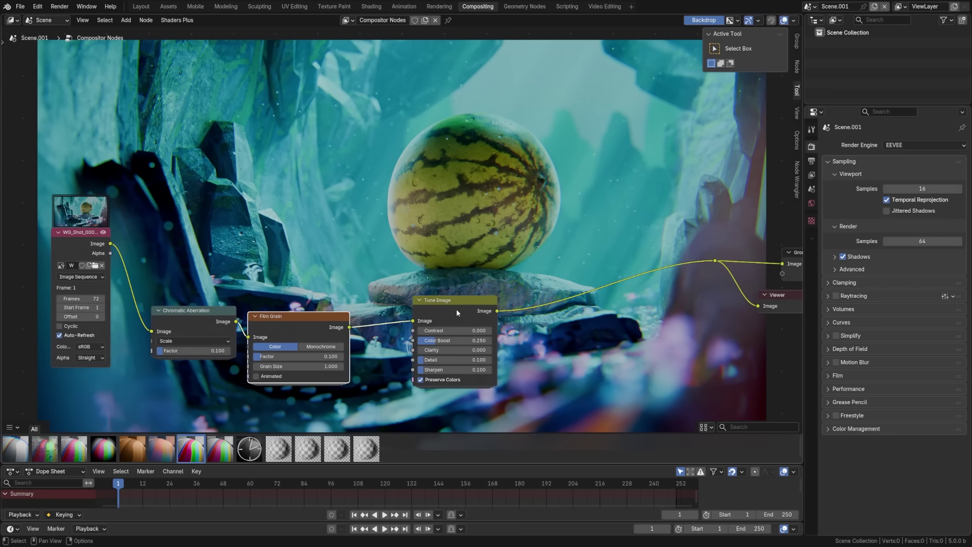
{"action": "left_click_drag", "start_coordinate": [455, 311], "coordinate": [408, 328]}
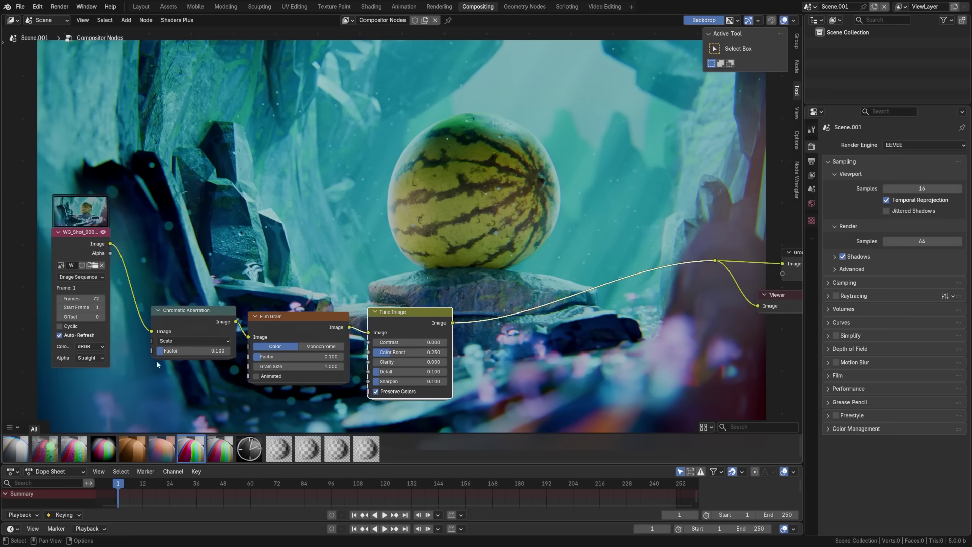
Insert a Vignette node after Tune Image and reduce its Factor to about 0.1.
{"action": "left_click_drag", "start_coordinate": [103, 448], "coordinate": [520, 334]}
{"action": "left_click", "coordinate": [498, 312]}
{"action": "left_click_drag", "start_coordinate": [431, 318], "coordinate": [432, 329]}
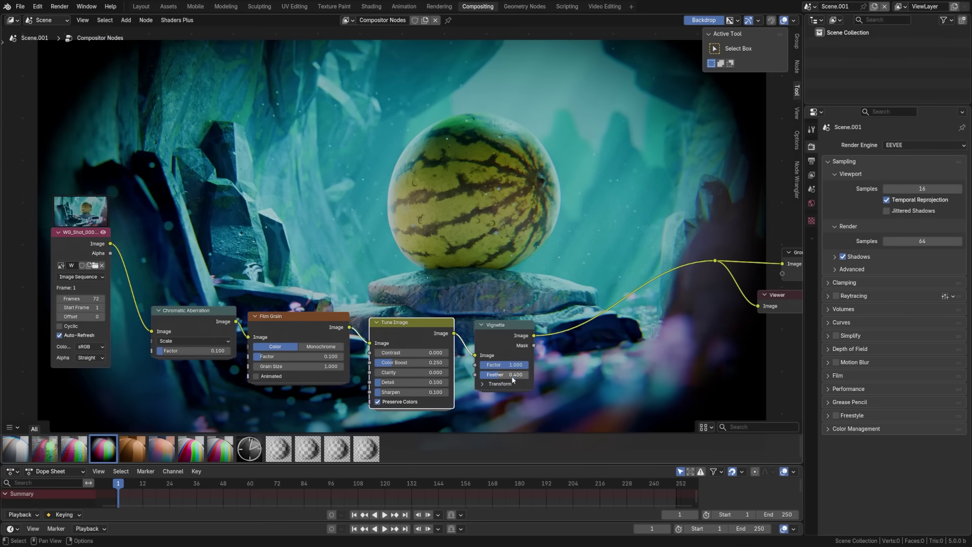
{"action": "left_click_drag", "start_coordinate": [512, 365], "coordinate": [485, 364]}
{"action": "left_click_drag", "start_coordinate": [202, 279], "coordinate": [296, 327]}
{"action": "left_click_drag", "start_coordinate": [499, 365], "coordinate": [526, 363]}
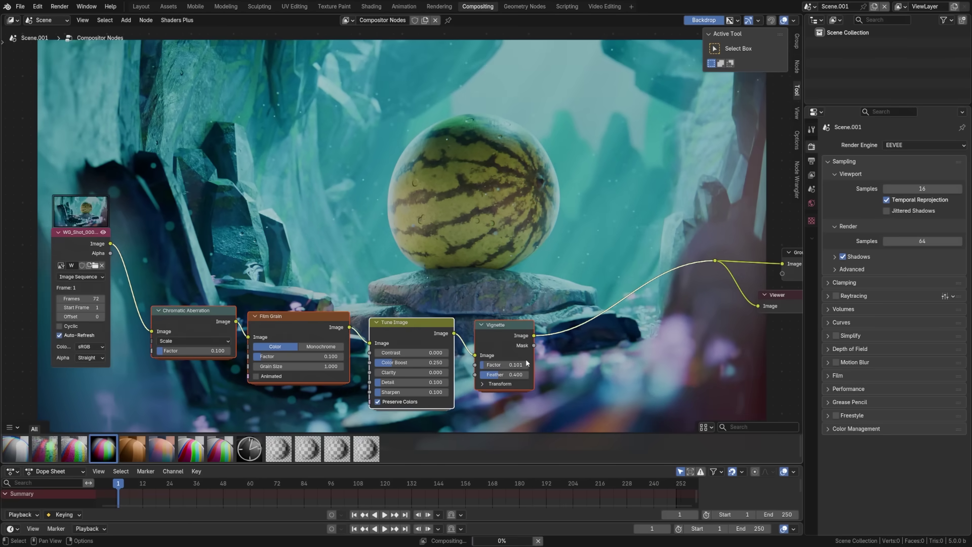
Combine the Chromatic Aberration, Film Grain, Tune Image and Vignette nodes into one node group and exit the group.
{"action": "scroll", "coordinate": [384, 386], "scroll_direction": "down", "scroll_amount": 2}
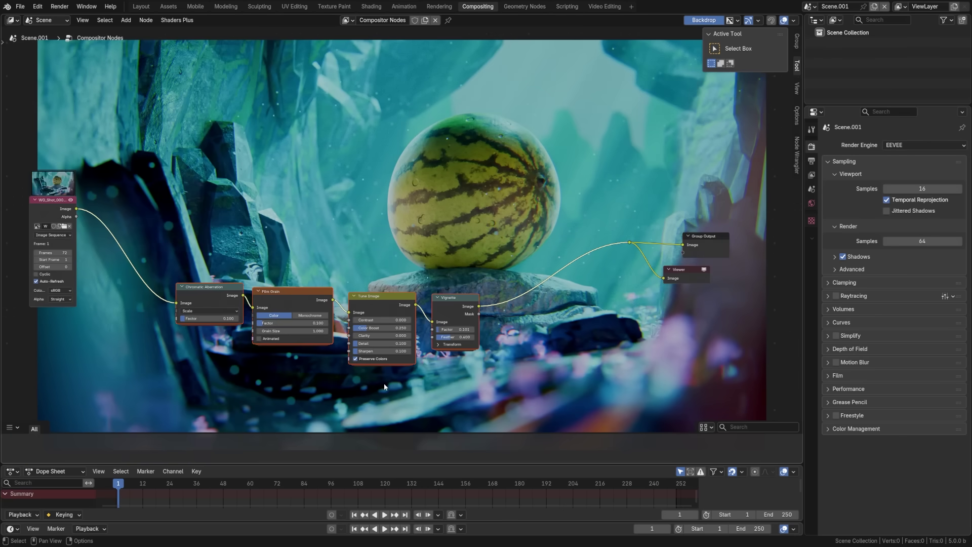
{"action": "left_click_drag", "start_coordinate": [187, 386], "coordinate": [478, 286]}
{"action": "mouse_move", "coordinate": [288, 300]}
{"action": "left_mouse_down"}
{"action": "mouse_move", "coordinate": [321, 300]}
{"action": "mouse_move", "coordinate": [296, 300]}
{"action": "left_mouse_up"}
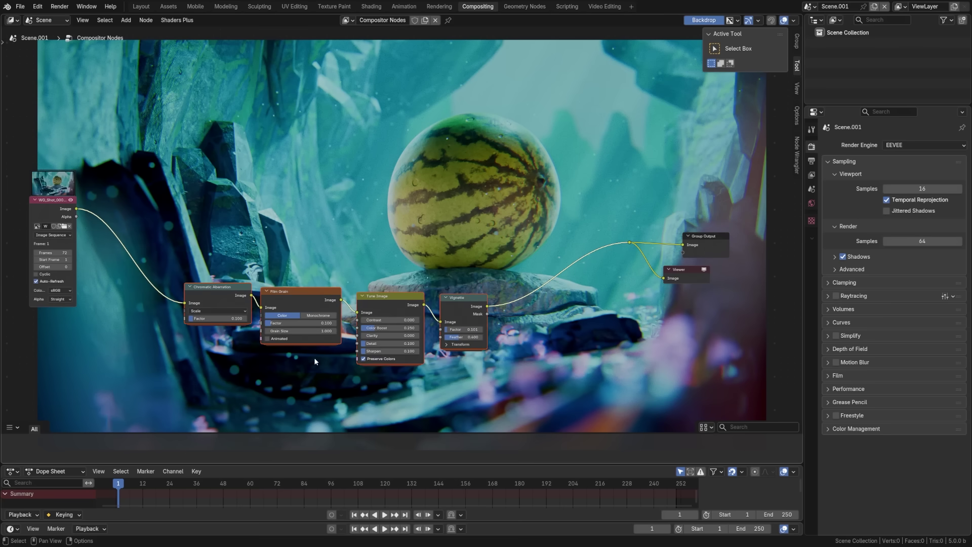
{"action": "key", "text": "ctrl+g"}
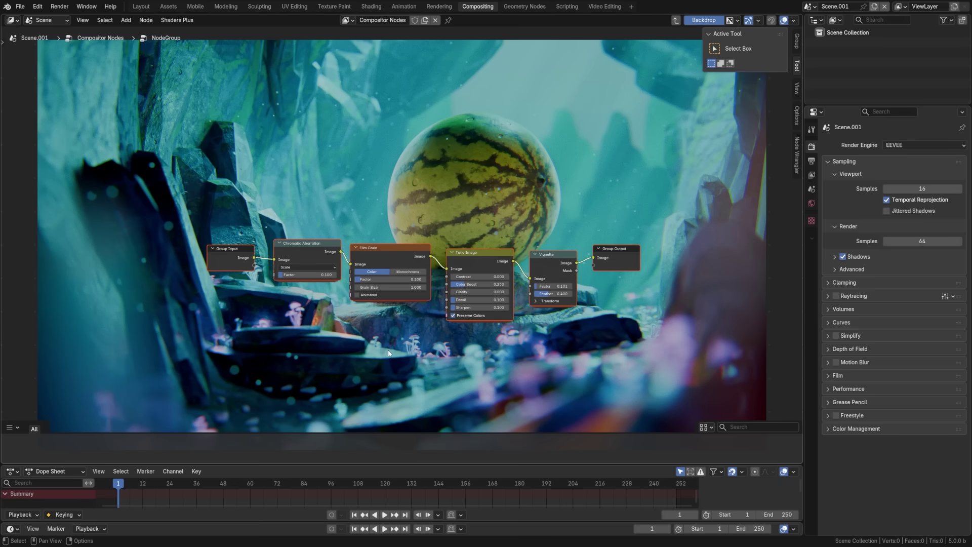
{"action": "key", "text": "Tab"}
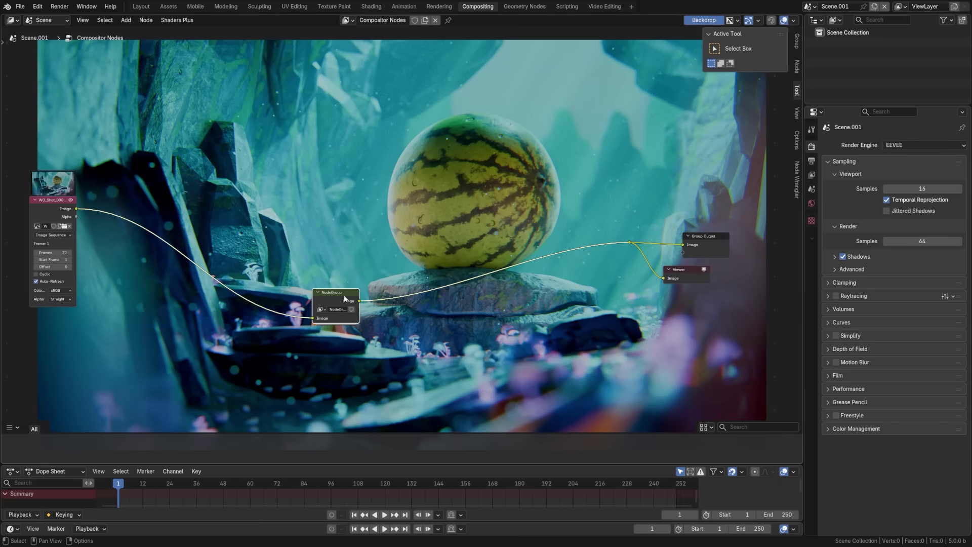
Label the new group node Film-Effcts.
{"action": "key", "text": "F2"}
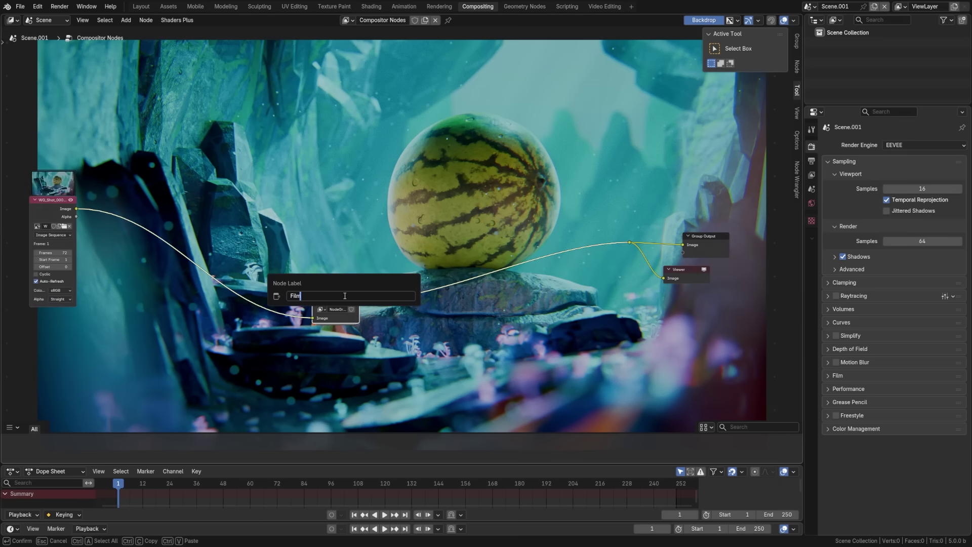
{"action": "type", "text": "Film-Effcts"}
{"action": "key", "text": "Return"}
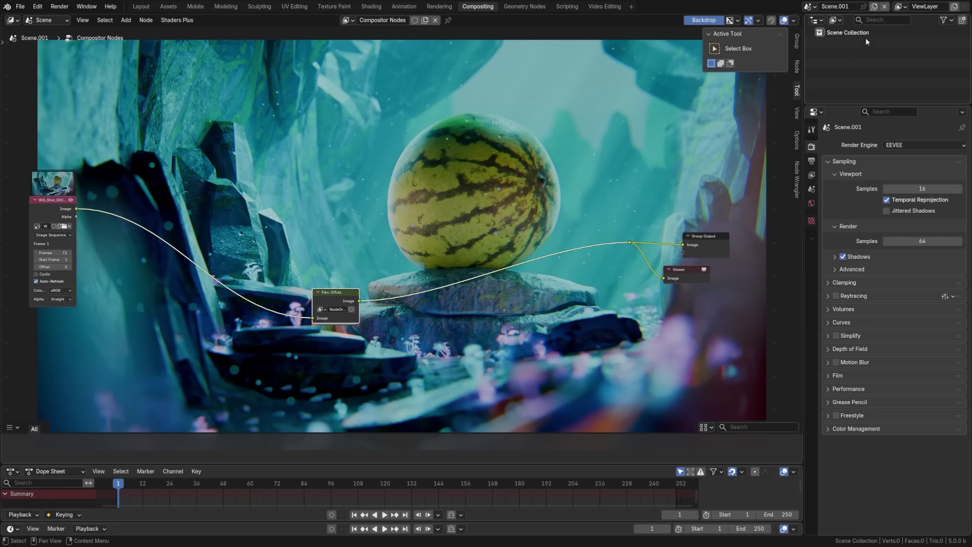
Set the Outliner to show Blender File data and rename the NodeGroup node group to Film-Effects.
{"action": "left_click", "coordinate": [831, 21]}
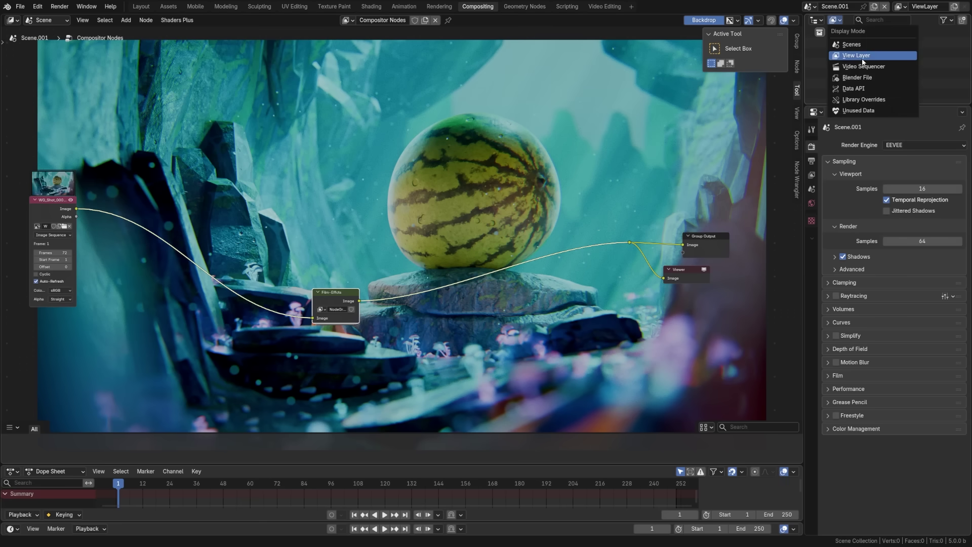
{"action": "left_click", "coordinate": [856, 77]}
{"action": "scroll", "coordinate": [851, 73], "scroll_direction": "down", "scroll_amount": 4}
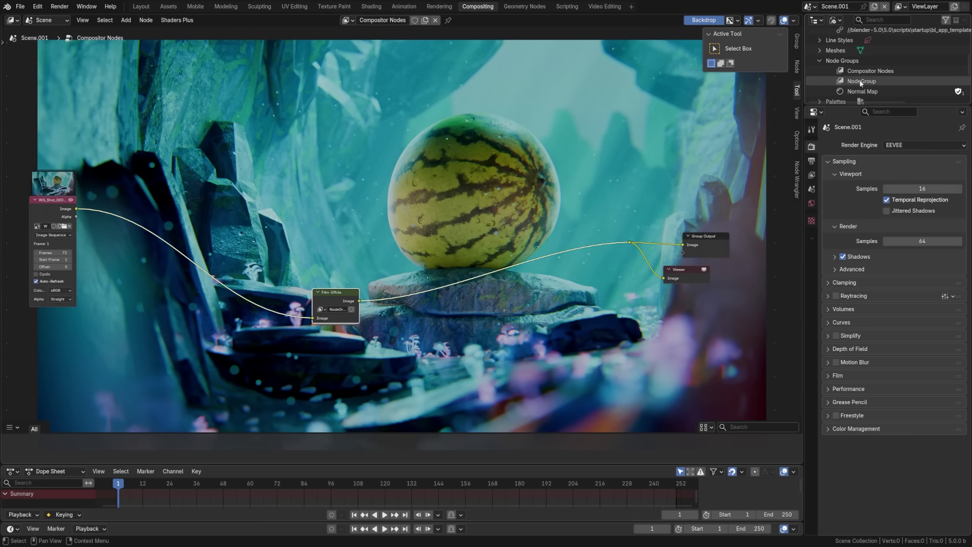
{"action": "double_click", "coordinate": [859, 81]}
{"action": "scroll", "coordinate": [864, 81], "scroll_direction": "down", "scroll_amount": 2}
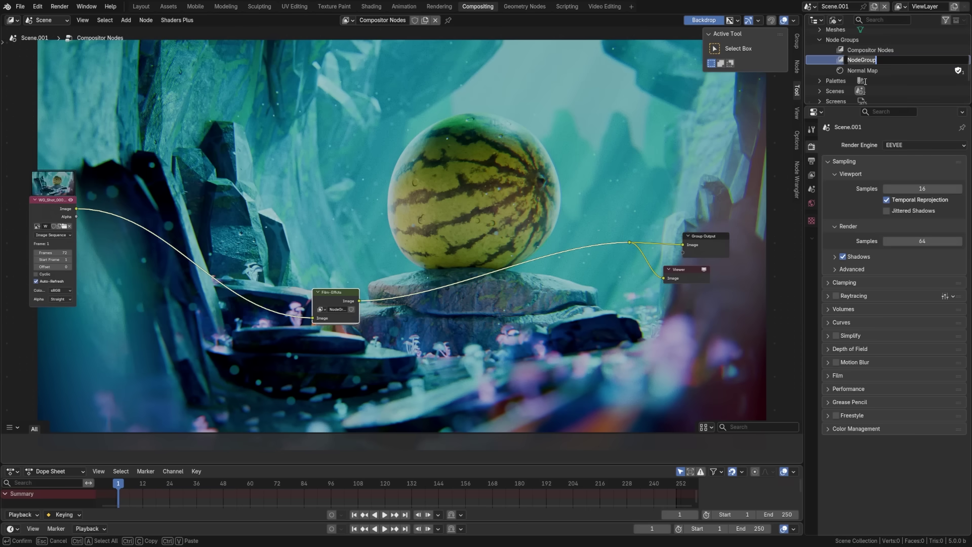
{"action": "key", "text": "BackSpace"}
{"action": "type", "text": "Film-Effects"}
{"action": "key", "text": "Return"}
Mark the Film-Effects node group as an asset and place an instance of it in the compositor node tree.
{"action": "right_click", "coordinate": [856, 60]}
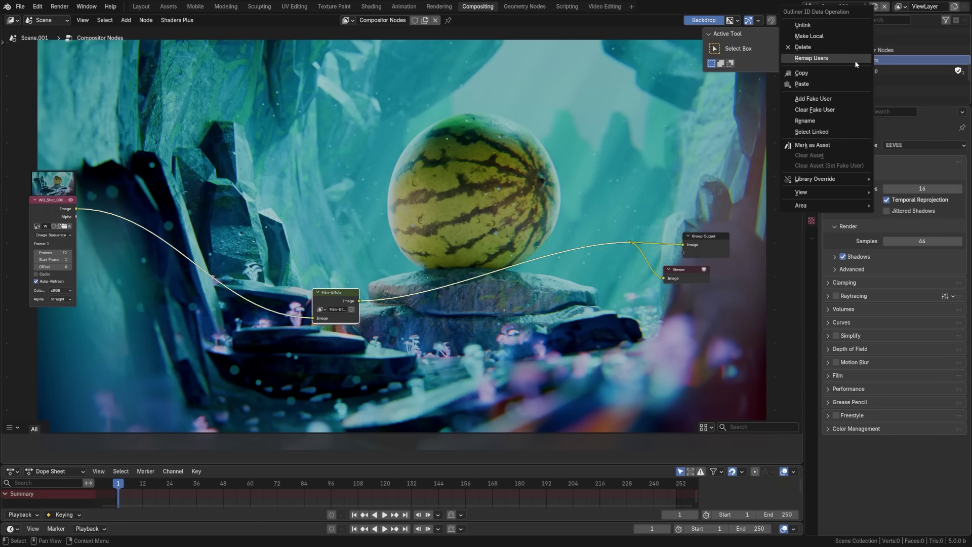
{"action": "left_click", "coordinate": [829, 146]}
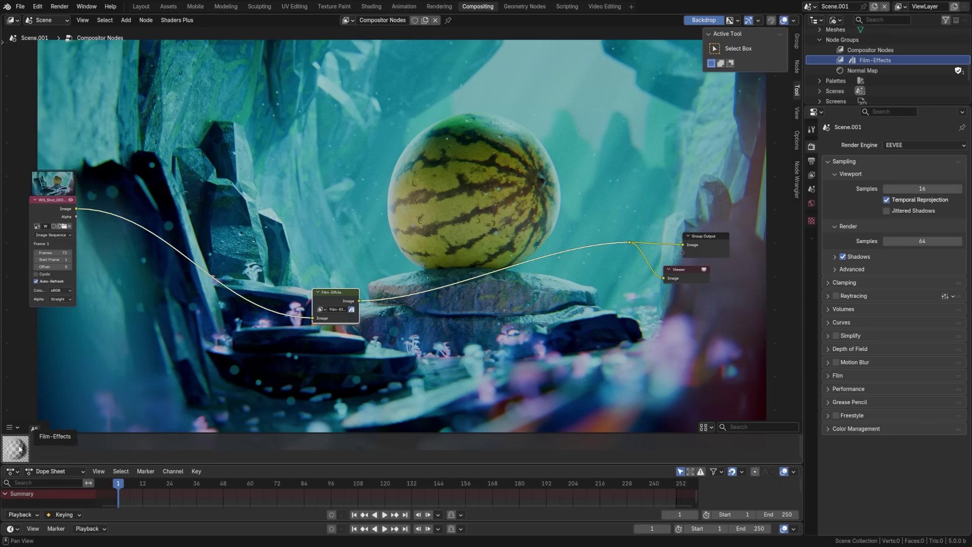
{"action": "left_click_drag", "start_coordinate": [18, 454], "coordinate": [435, 347]}
{"action": "left_click", "coordinate": [470, 328]}
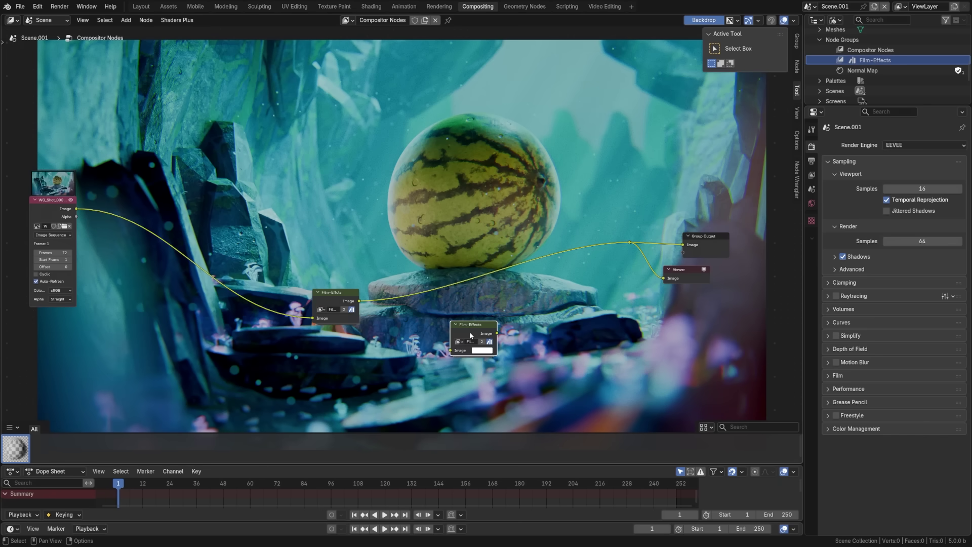
Switch the compositor area to the Asset Browser and start loading a custom preview image for the Film-Effects asset.
{"action": "key", "text": "shift+F1"}
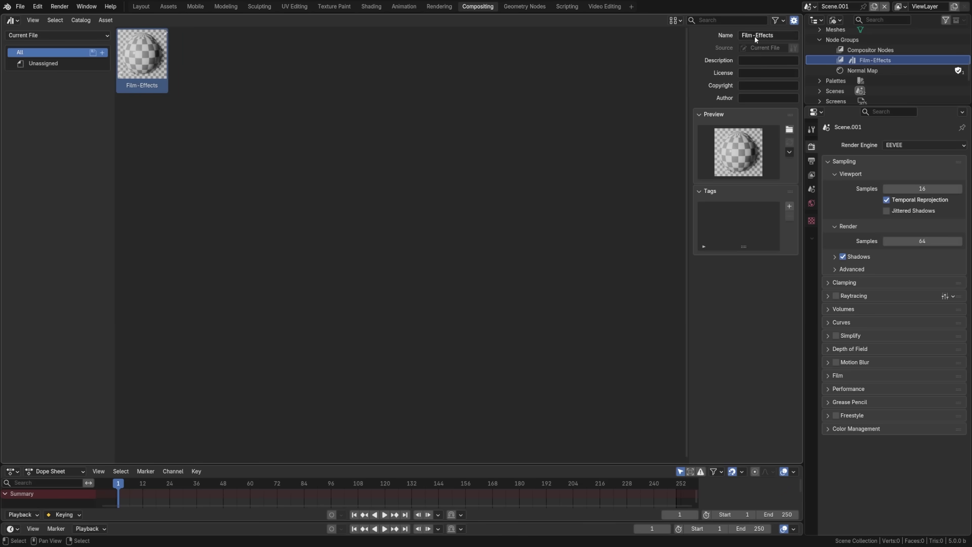
{"action": "left_click", "coordinate": [789, 130]}
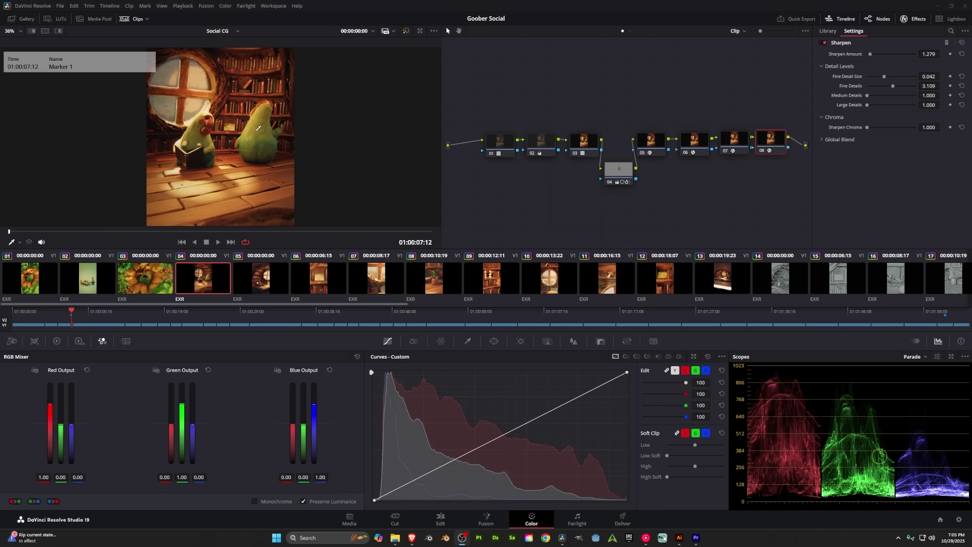
In DaVinci Resolve, disable and re-enable color nodes 03 to 08 to compare the clip with and without its grade.
{"action": "scroll", "coordinate": [257, 135], "scroll_direction": "down", "scroll_amount": 1}
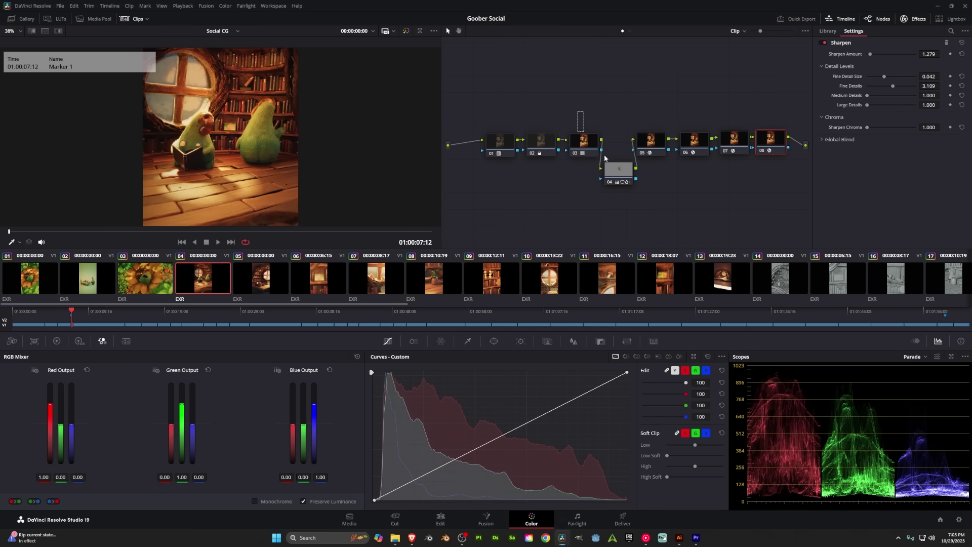
{"action": "left_click_drag", "start_coordinate": [571, 114], "coordinate": [767, 183]}
{"action": "key", "text": "ctrl+d"}
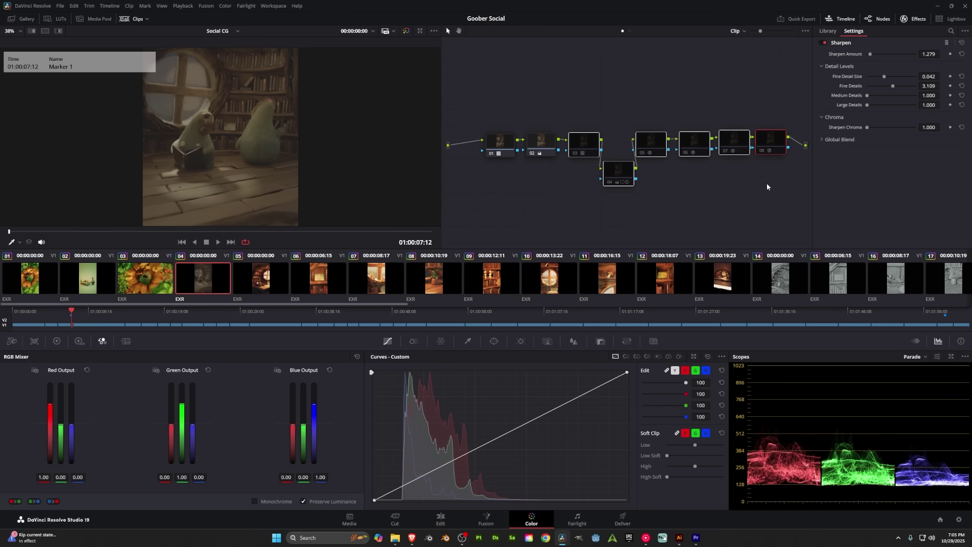
{"action": "key", "text": "ctrl+d"}
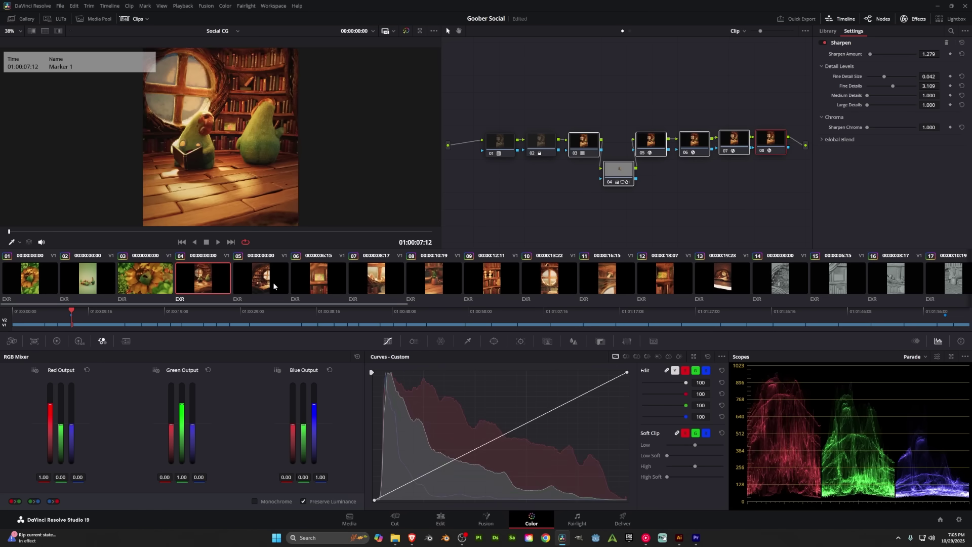
Select clip 05, scrub to 01:00:11:21, and disable and re-enable color nodes 03 to 08 to compare the grade.
{"action": "left_click", "coordinate": [273, 286]}
{"action": "left_click_drag", "start_coordinate": [79, 314], "coordinate": [105, 313]}
{"action": "left_click_drag", "start_coordinate": [582, 103], "coordinate": [785, 217]}
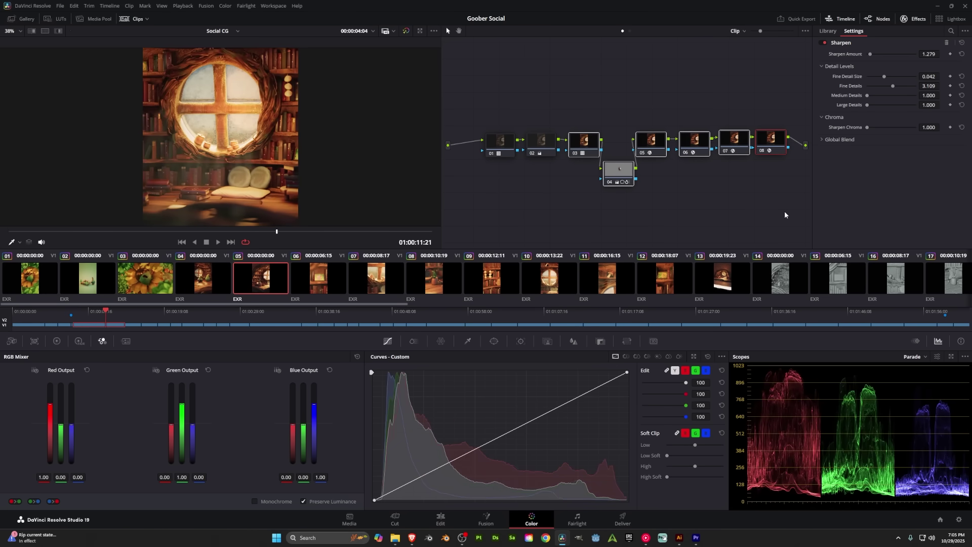
{"action": "key", "text": "ctrl+d"}
{"action": "key", "text": "ctrl+d"}
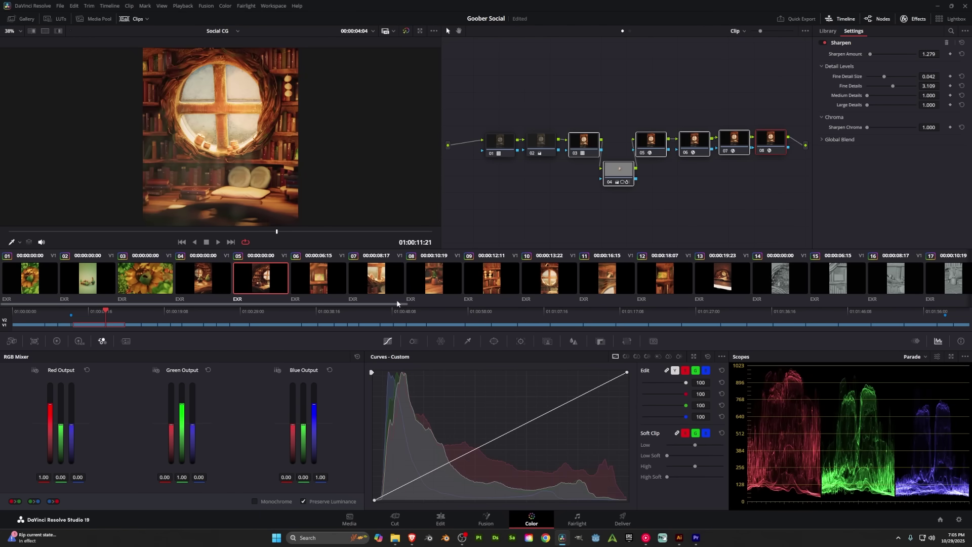
Select clip 07 and toggle its grading nodes to compare the shot with and without the grade.
{"action": "left_click", "coordinate": [365, 287]}
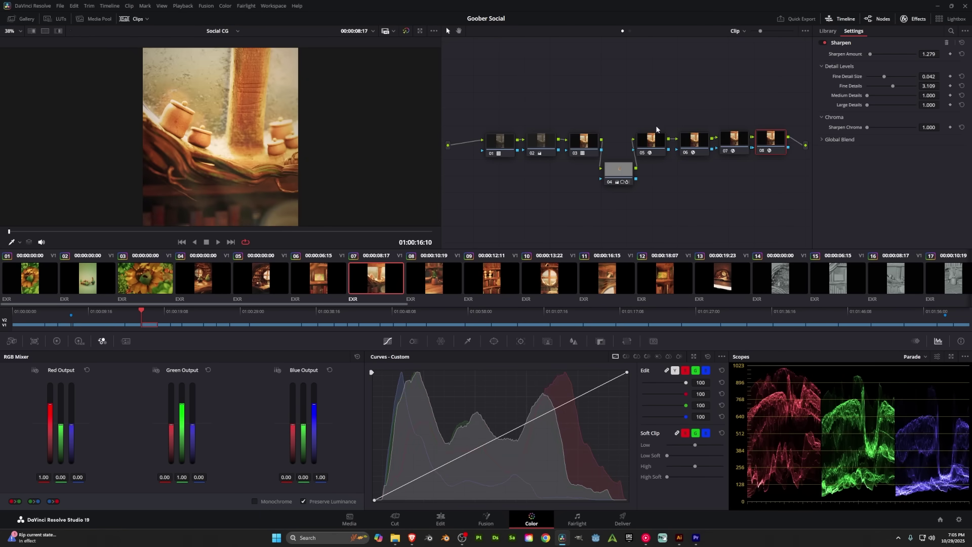
{"action": "left_click_drag", "start_coordinate": [642, 156], "coordinate": [782, 196]}
{"action": "key", "text": "ctrl+d"}
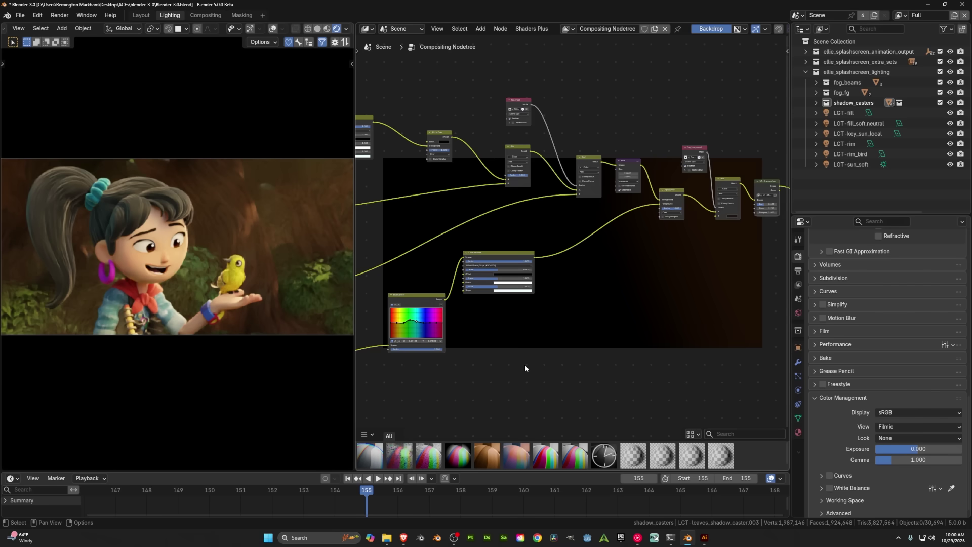
Switch to Blender and examine the Hue Correct and Color Balance nodes in the splash-screen scene's Compositing Nodetree.
{"action": "scroll", "coordinate": [486, 370], "scroll_direction": "up", "scroll_amount": 2}
{"action": "middle_click_drag", "start_coordinate": [487, 370], "coordinate": [610, 364]}
{"action": "scroll", "coordinate": [511, 364], "scroll_direction": "up", "scroll_amount": 2}
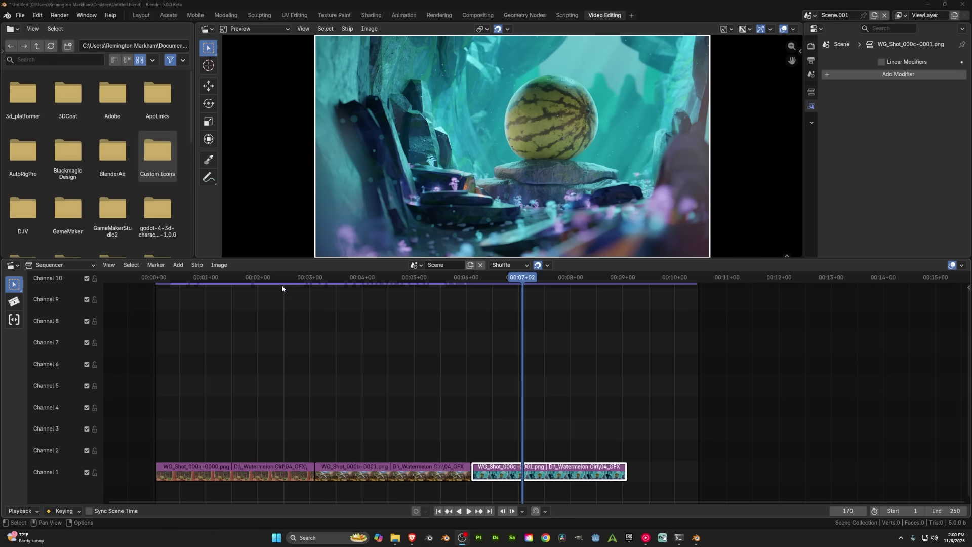
Preview the watermelon shots in the Video Sequencer and add a Compositor modifier to the WG_Shot_000c-0001.png strip.
{"action": "left_click_drag", "start_coordinate": [282, 284], "coordinate": [345, 414]}
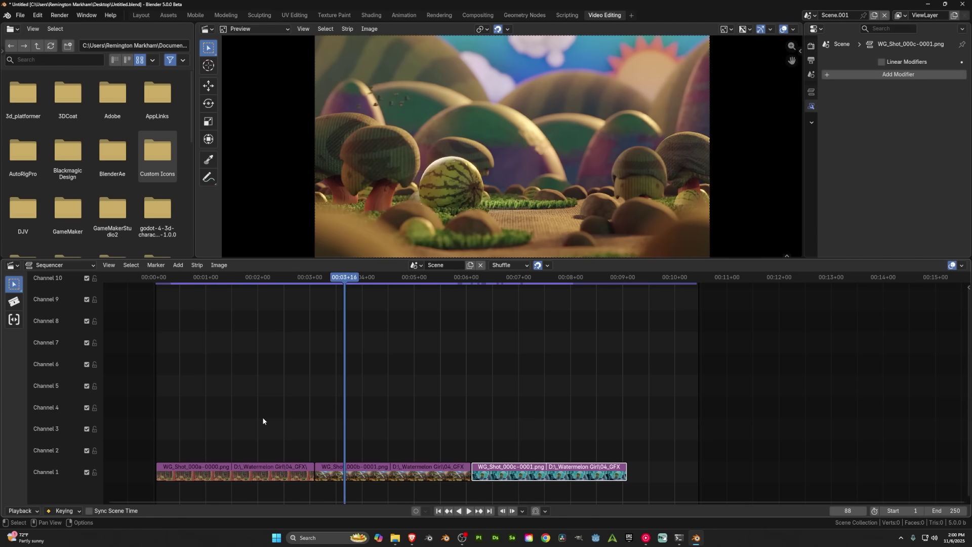
{"action": "left_click_drag", "start_coordinate": [324, 276], "coordinate": [241, 290]}
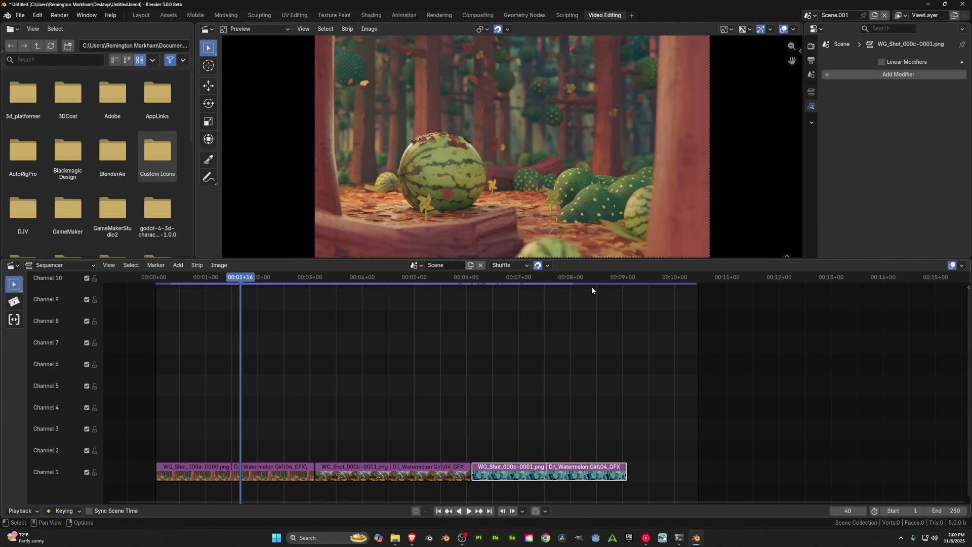
{"action": "left_click", "coordinate": [855, 75]}
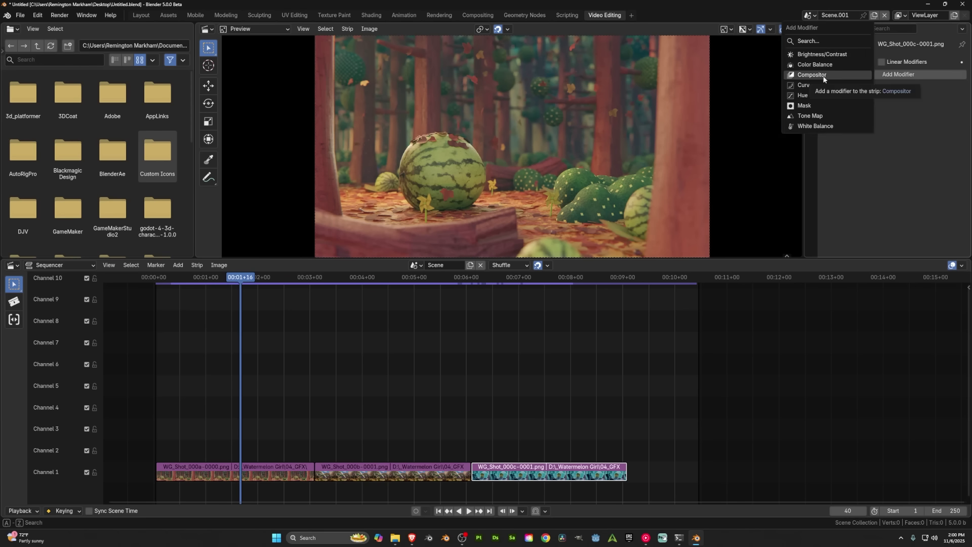
{"action": "left_click", "coordinate": [823, 75]}
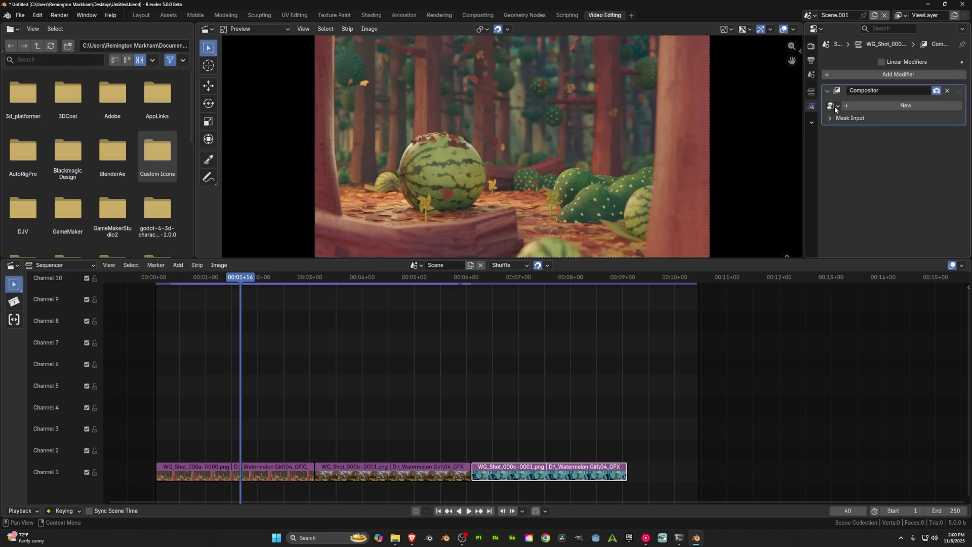
Create a new node group for the strip's Compositor modifier and name it Film Effects VSE.
{"action": "left_click", "coordinate": [879, 105]}
{"action": "left_click", "coordinate": [881, 104]}
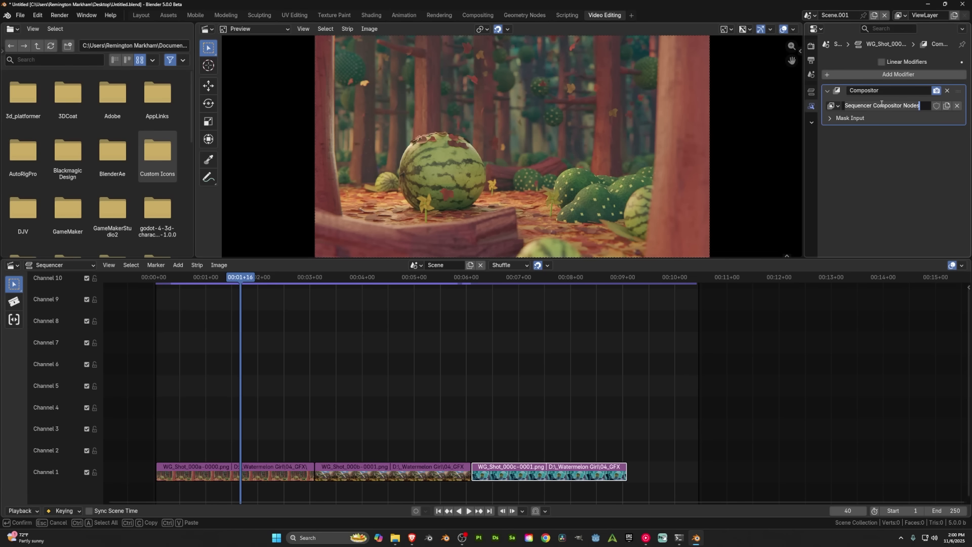
{"action": "type", "text": "Film Effec"}
{"action": "type", "text": "ts VSE"}
{"action": "key", "text": "Return"}
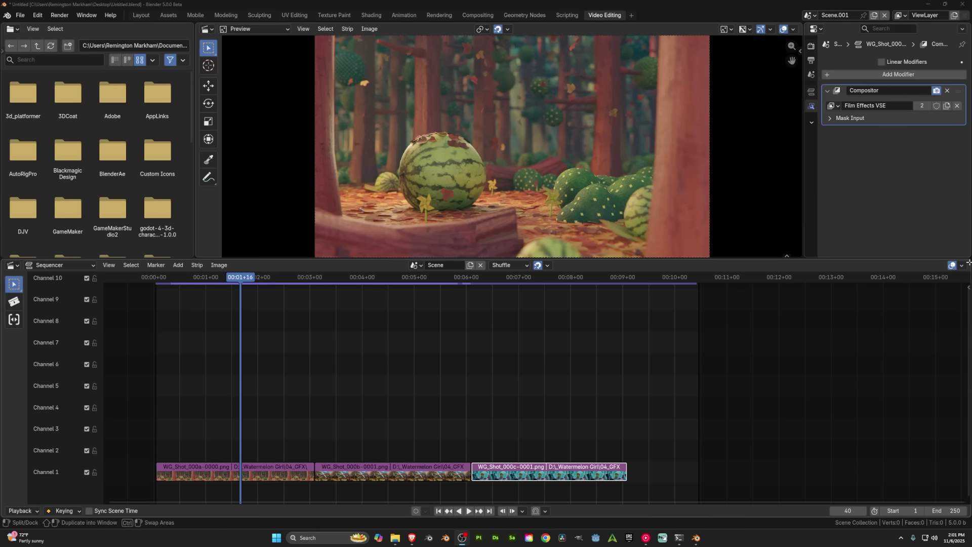
Split the sequencer area vertically and set the new area to the Compositor, staying in the Video Editing workspace.
{"action": "left_click_drag", "start_coordinate": [968, 261], "coordinate": [503, 307]}
{"action": "left_click", "coordinate": [498, 265]}
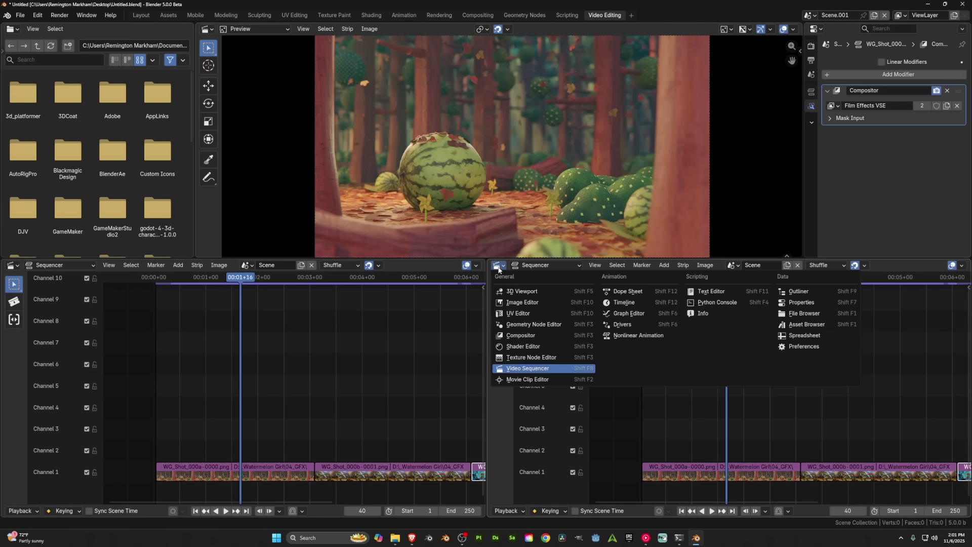
{"action": "left_click", "coordinate": [525, 337]}
{"action": "left_click", "coordinate": [477, 15]}
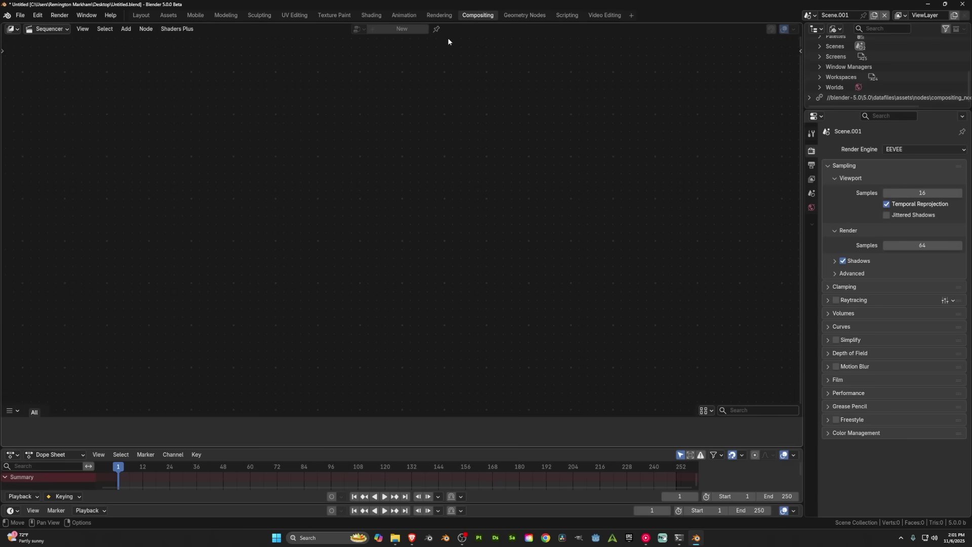
{"action": "left_click", "coordinate": [600, 15]}
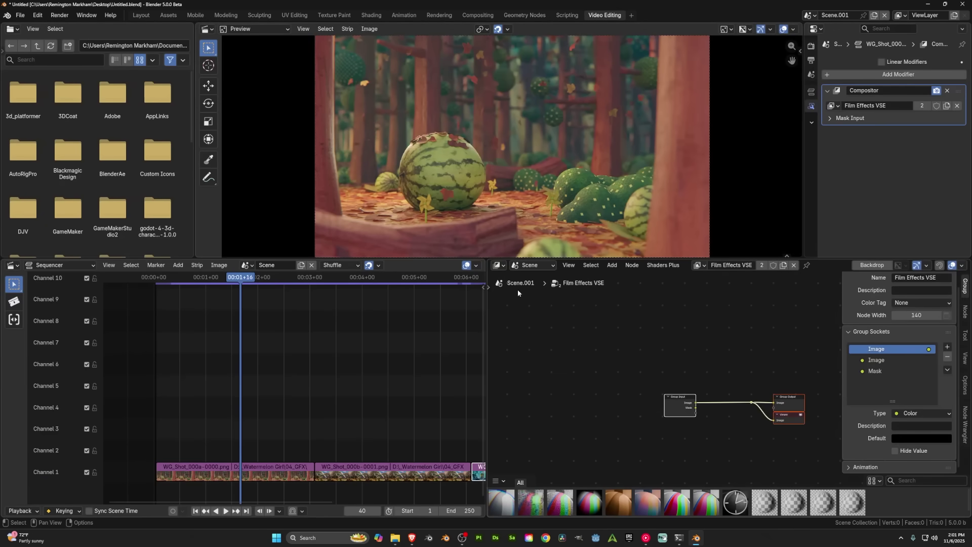
Change the compositor's node tree sub-type from Scene to Sequencer.
{"action": "left_click", "coordinate": [497, 269]}
{"action": "left_click", "coordinate": [542, 266]}
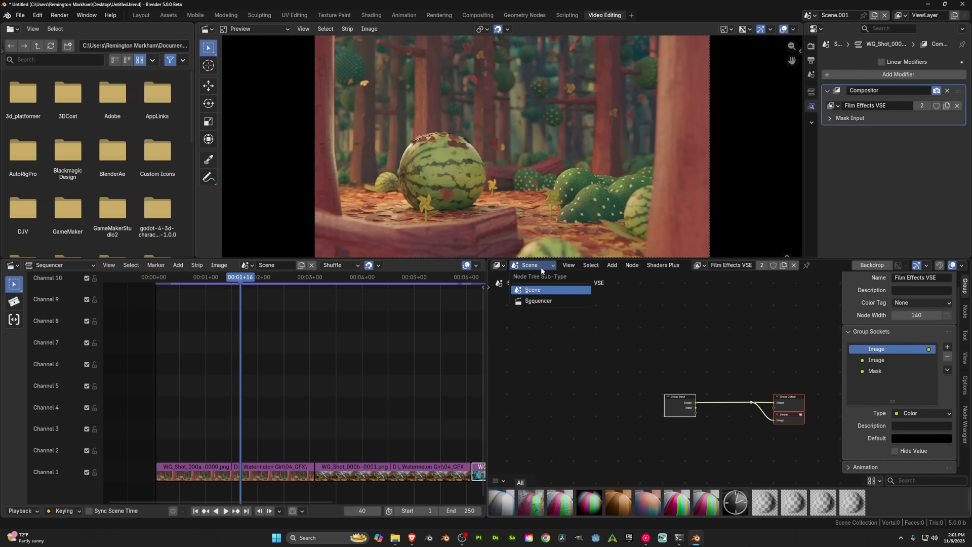
{"action": "left_click", "coordinate": [534, 303]}
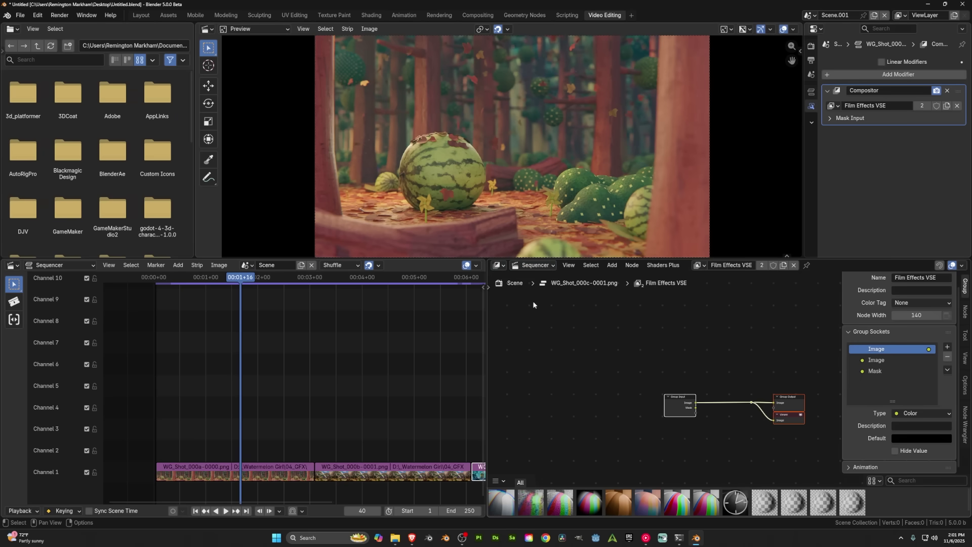
Move the Group Input node farther from the output nodes and set the playhead to frame 149 on the WG_Shot_000c strip.
{"action": "left_click", "coordinate": [676, 400]}
{"action": "left_click_drag", "start_coordinate": [677, 400], "coordinate": [615, 402]}
{"action": "left_click_drag", "start_coordinate": [436, 286], "coordinate": [475, 287]}
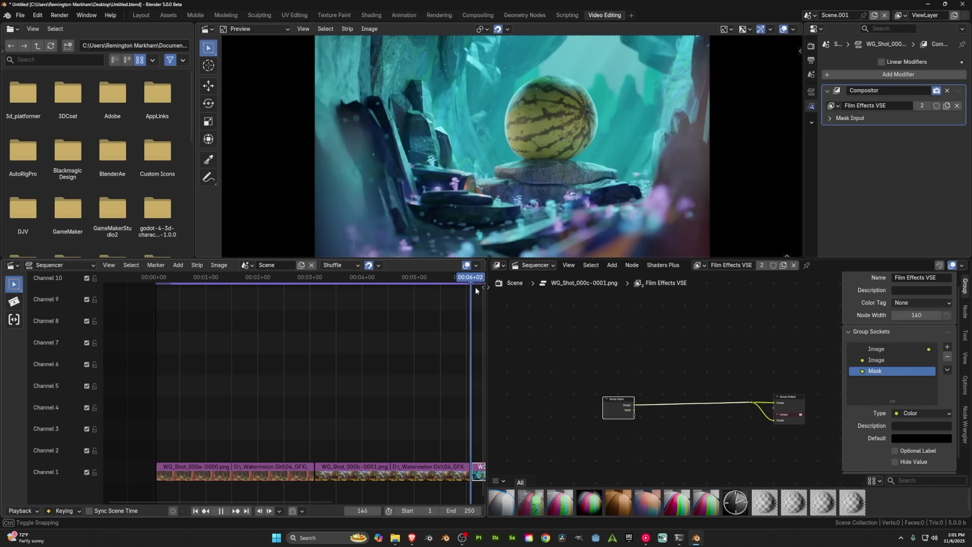
{"action": "left_click", "coordinate": [654, 330]}
Copy the Chromatic Aberration, Film Grain, Tune Image and Vignette nodes from the Film Effect tree into Film Effects VSE.
{"action": "left_click", "coordinate": [699, 265]}
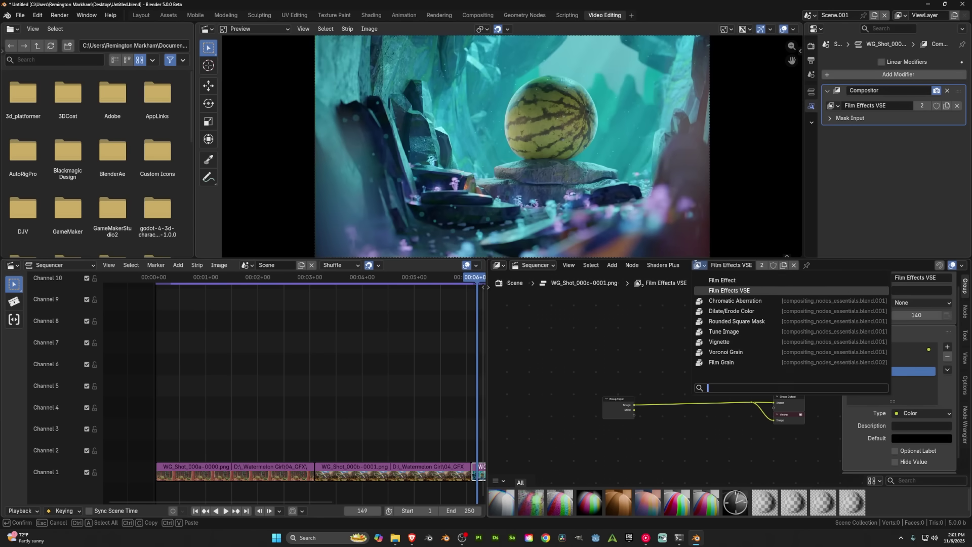
{"action": "left_click", "coordinate": [715, 281]}
{"action": "left_click_drag", "start_coordinate": [699, 420], "coordinate": [728, 336]}
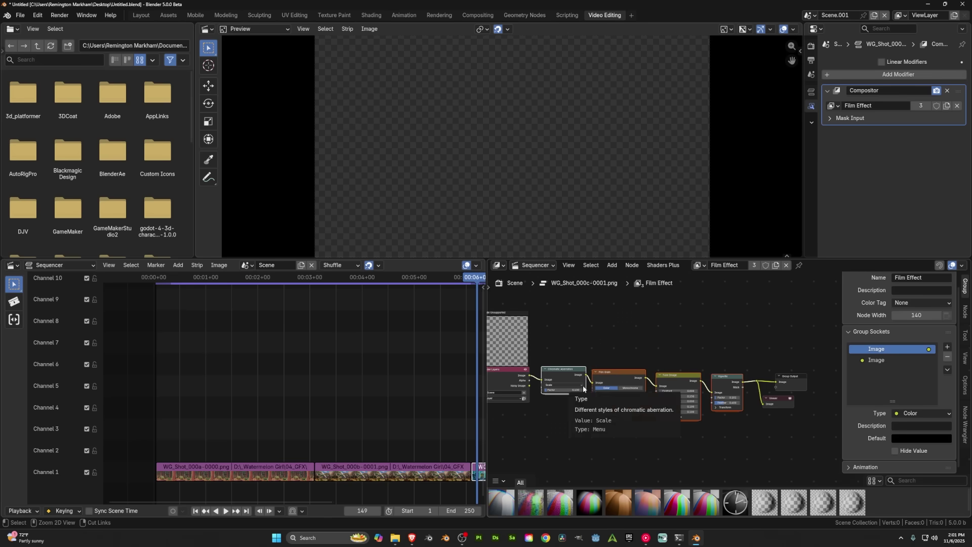
{"action": "left_click_drag", "start_coordinate": [621, 396], "coordinate": [544, 402]}
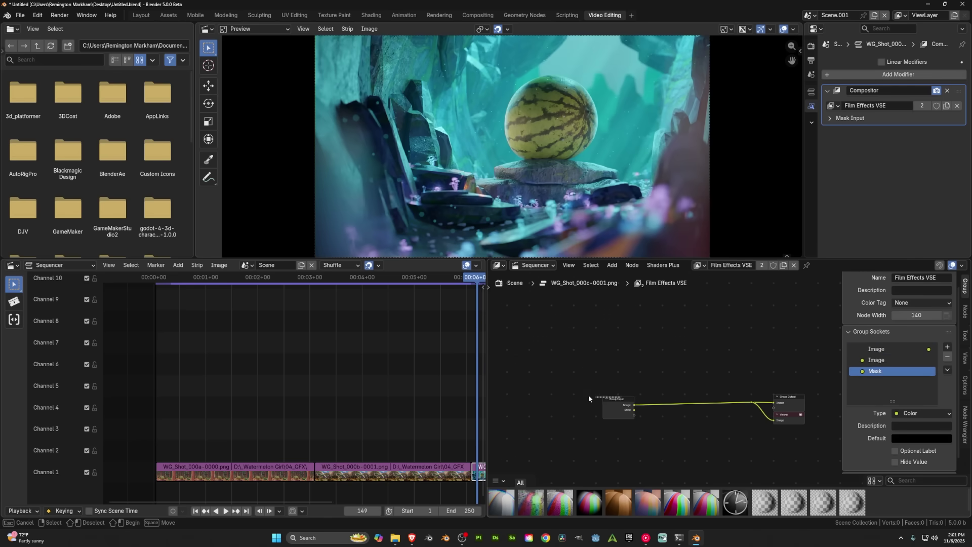
{"action": "key", "text": "ctrl+v"}
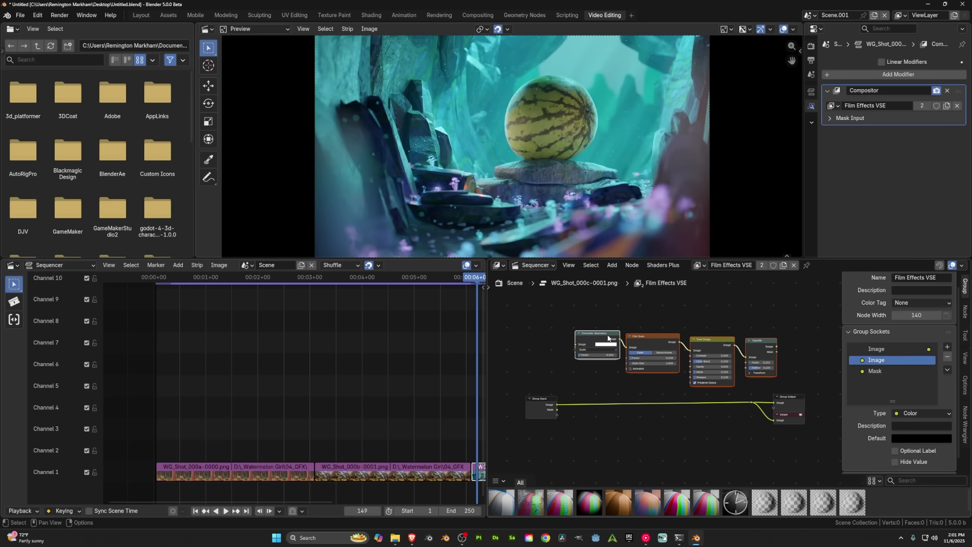
Connect the pasted effect chain between Group Input and the output nodes, then tidy the node layout and area widths.
{"action": "left_click_drag", "start_coordinate": [609, 338], "coordinate": [580, 421]}
{"action": "left_click_drag", "start_coordinate": [781, 423], "coordinate": [773, 402]}
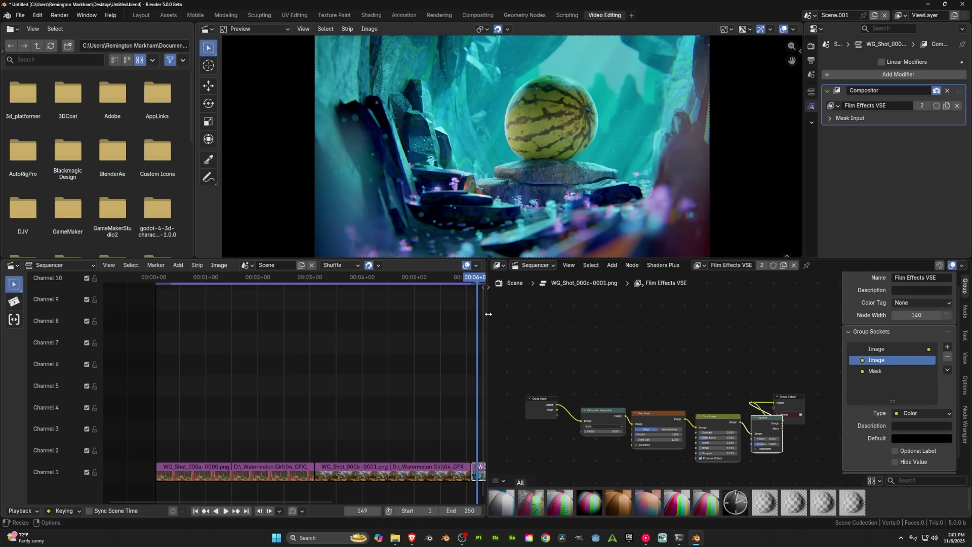
{"action": "left_click_drag", "start_coordinate": [486, 315], "coordinate": [637, 368]}
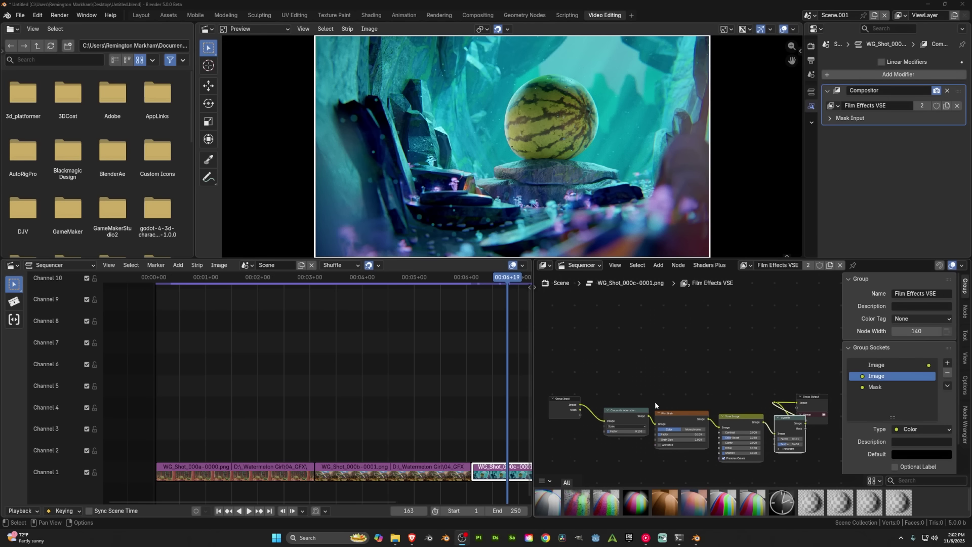
{"action": "left_click_drag", "start_coordinate": [618, 387], "coordinate": [647, 399]}
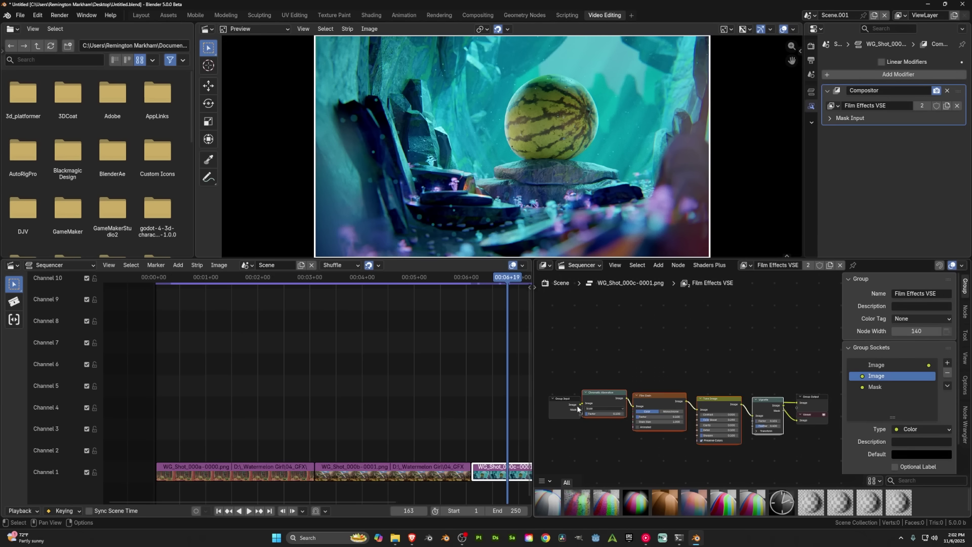
{"action": "left_click_drag", "start_coordinate": [569, 405], "coordinate": [563, 399]}
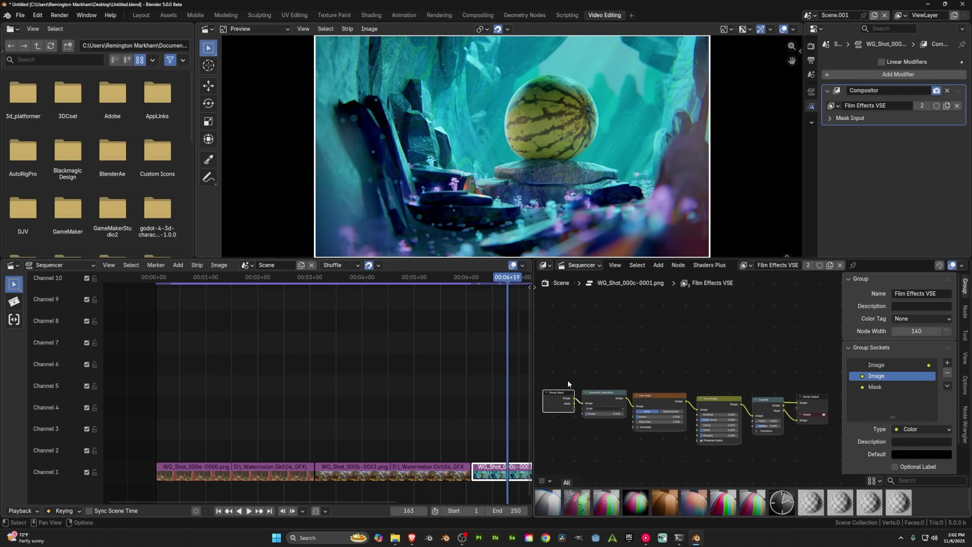
Add a Compositor modifier to the WG_Shot_000b-0001.png strip and assign the Film Effects VSE node group.
{"action": "left_click", "coordinate": [399, 278]}
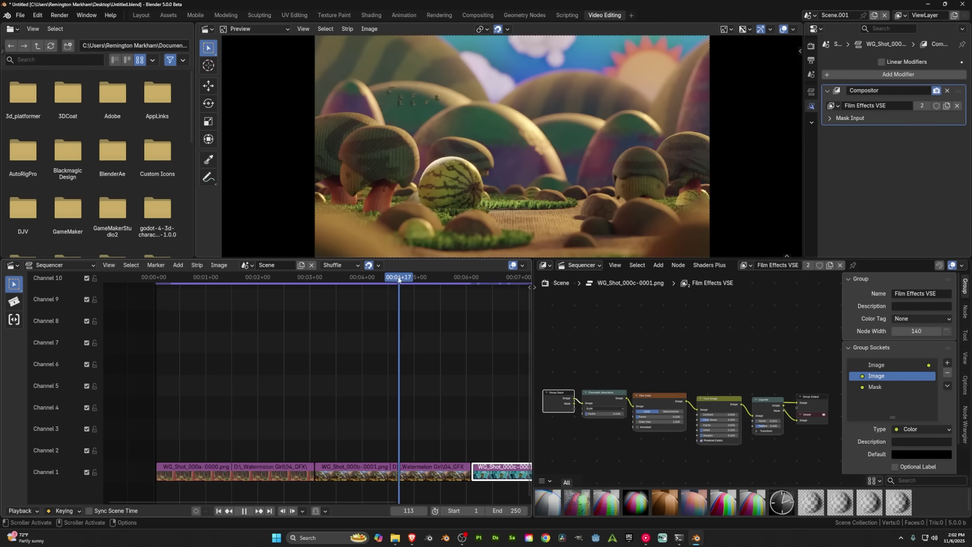
{"action": "left_click", "coordinate": [402, 472]}
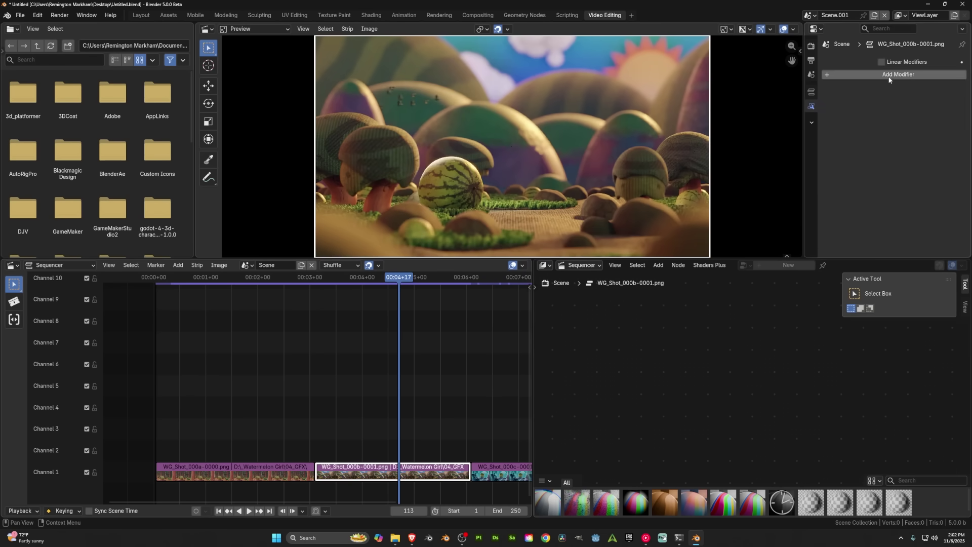
{"action": "left_click", "coordinate": [836, 74]}
{"action": "left_click", "coordinate": [835, 76]}
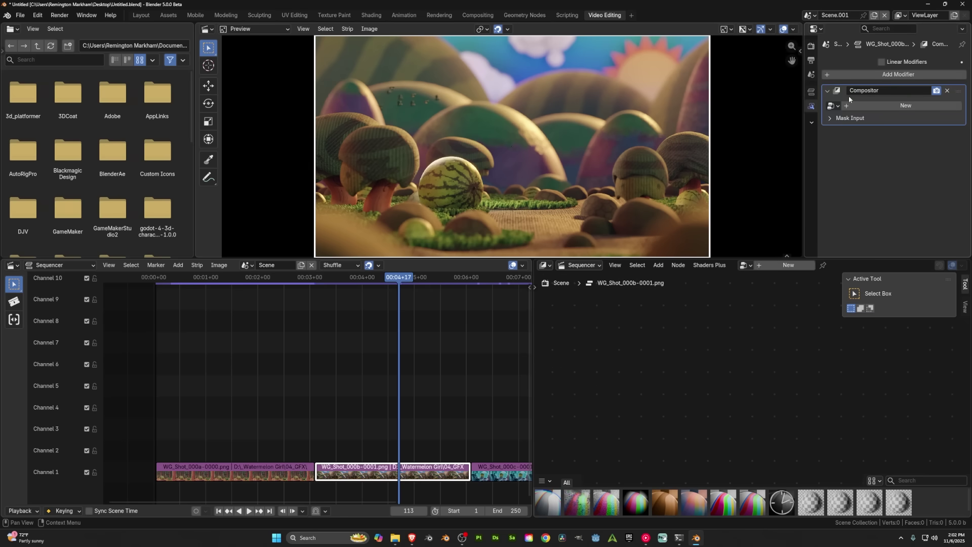
{"action": "left_click", "coordinate": [833, 104]}
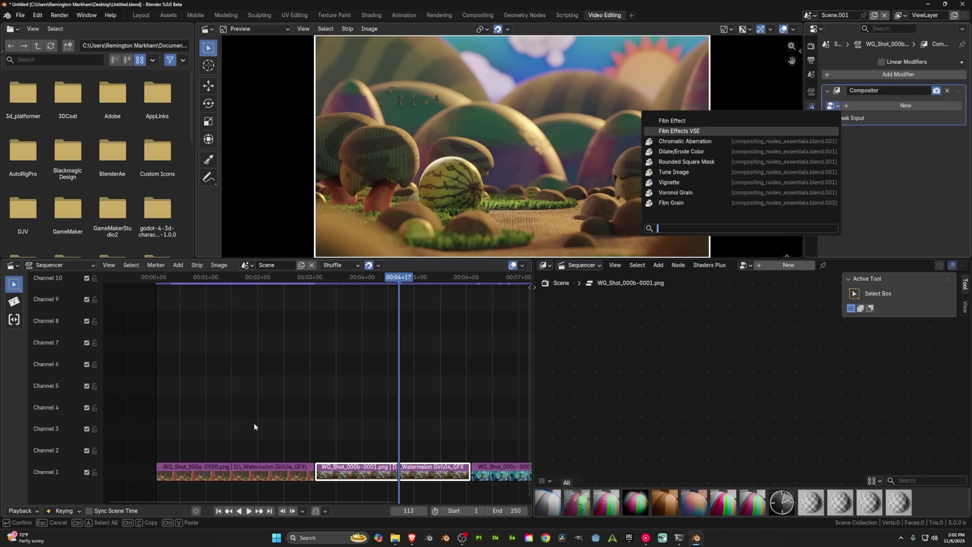
Add a Compositor modifier to the WG_Shot_000a-0000.png strip and assign it the Film Effects VSE node group.
{"action": "left_click", "coordinate": [254, 471]}
{"action": "left_click", "coordinate": [842, 75]}
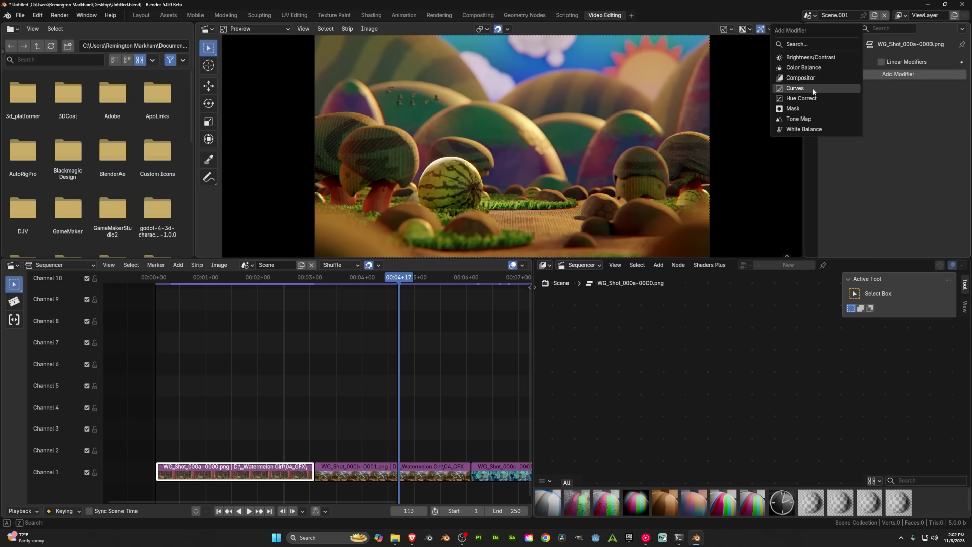
{"action": "left_click", "coordinate": [815, 78]}
{"action": "left_click", "coordinate": [835, 104]}
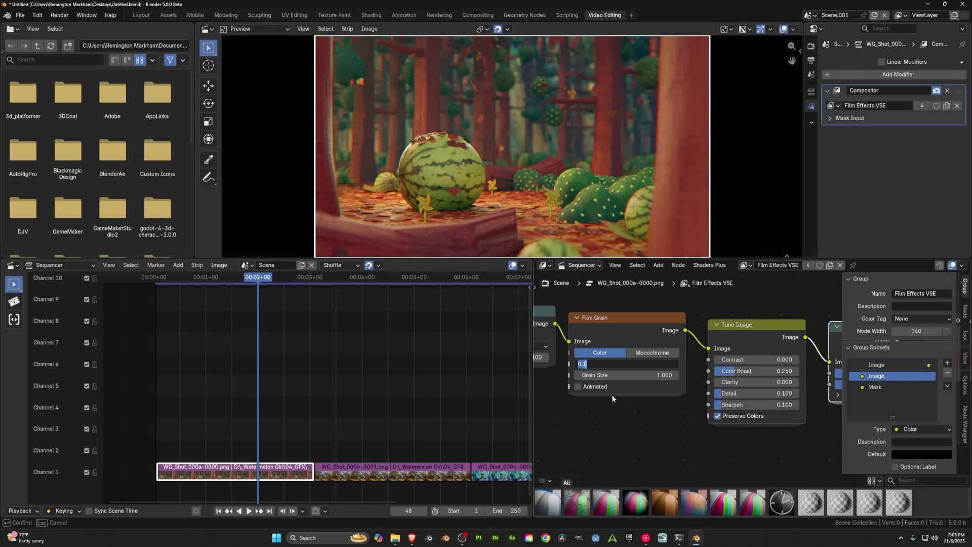
Set the Film Grain factor to 0.1 and the Chromatic Aberration factor to 0.25 in Film Effects VSE.
{"action": "key", "text": "Return"}
{"action": "scroll", "coordinate": [612, 397], "scroll_direction": "down", "scroll_amount": 3}
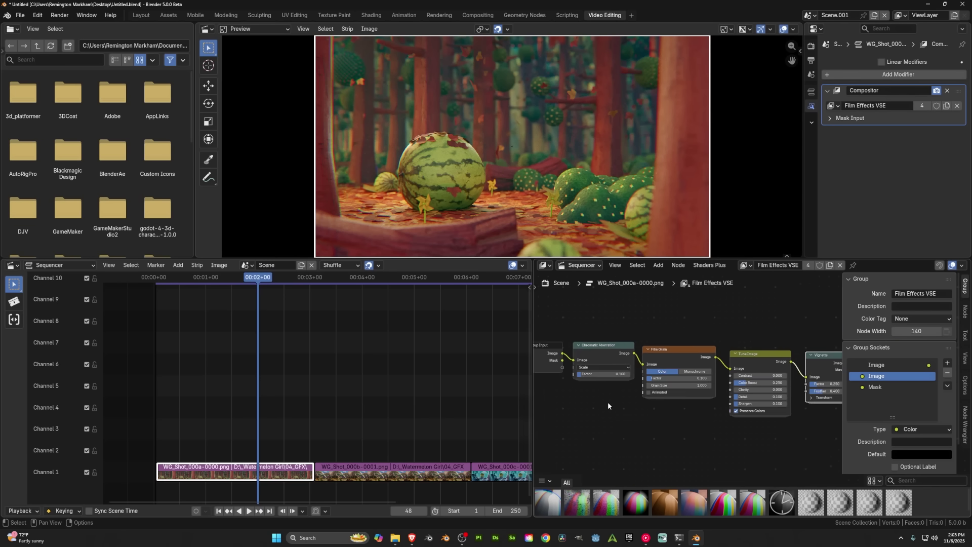
{"action": "scroll", "coordinate": [606, 400], "scroll_direction": "up", "scroll_amount": 1}
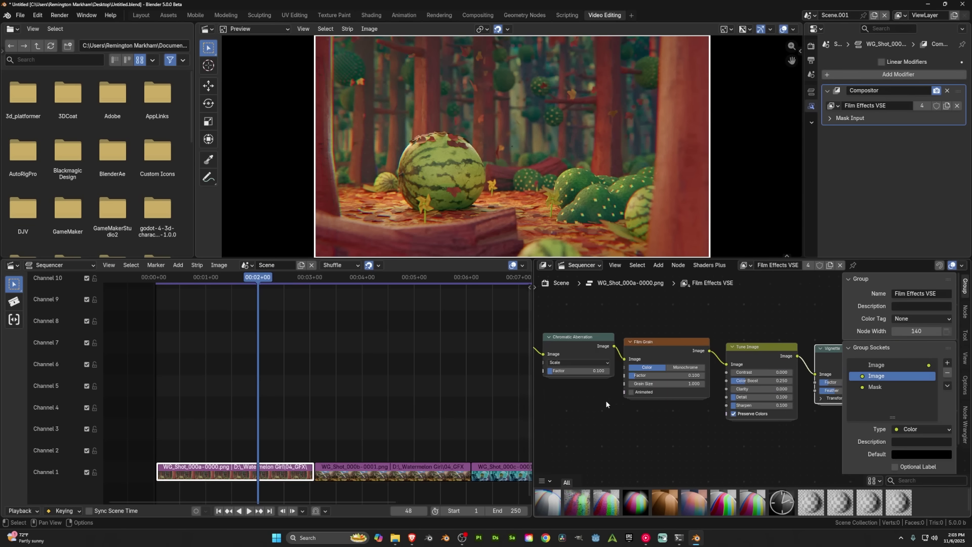
{"action": "left_click", "coordinate": [574, 372]}
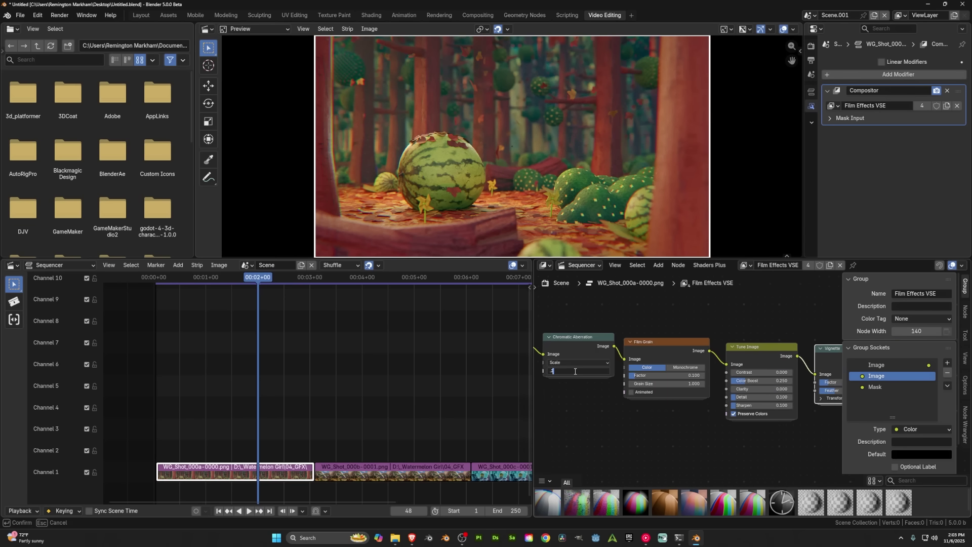
{"action": "key", "text": "Return"}
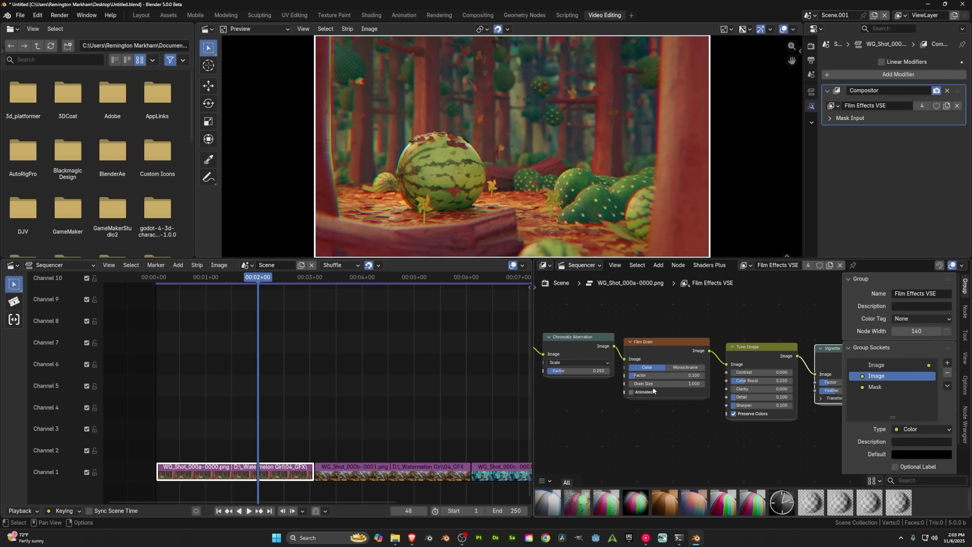
{"action": "key", "text": "Home"}
{"action": "scroll", "coordinate": [745, 411], "scroll_direction": "down", "scroll_amount": 2}
{"action": "middle_click_drag", "start_coordinate": [745, 411], "coordinate": [689, 406]}
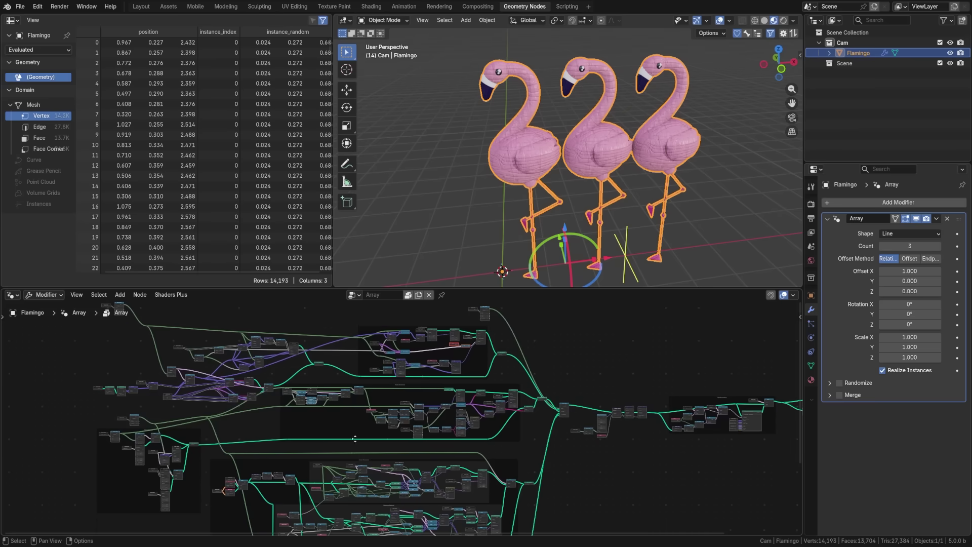
Examine the node network inside the flamingo's Array modifier.
{"action": "middle_click_drag", "start_coordinate": [381, 535], "coordinate": [334, 388]}
{"action": "scroll", "coordinate": [383, 454], "scroll_direction": "up", "scroll_amount": 6}
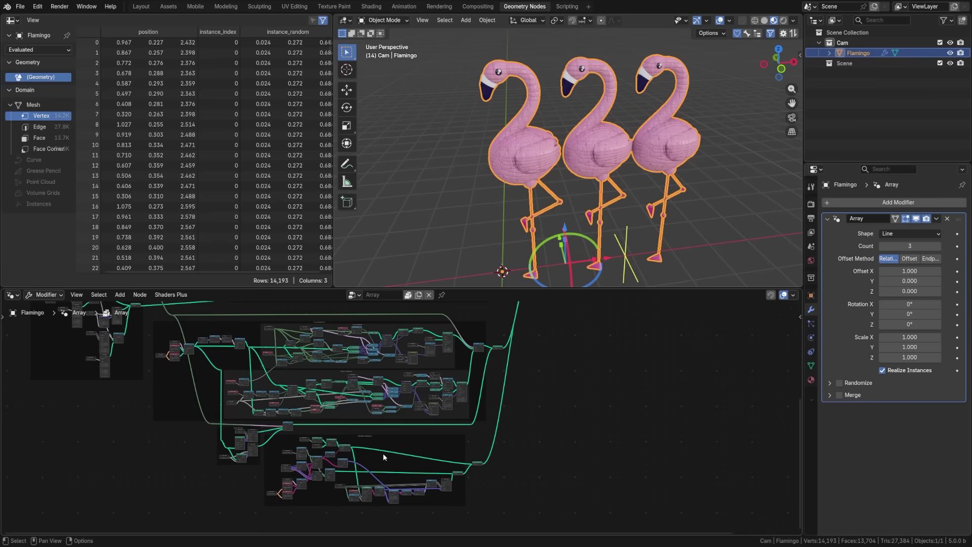
{"action": "scroll", "coordinate": [383, 456], "scroll_direction": "up", "scroll_amount": 11}
{"action": "middle_click_drag", "start_coordinate": [461, 373], "coordinate": [454, 494]}
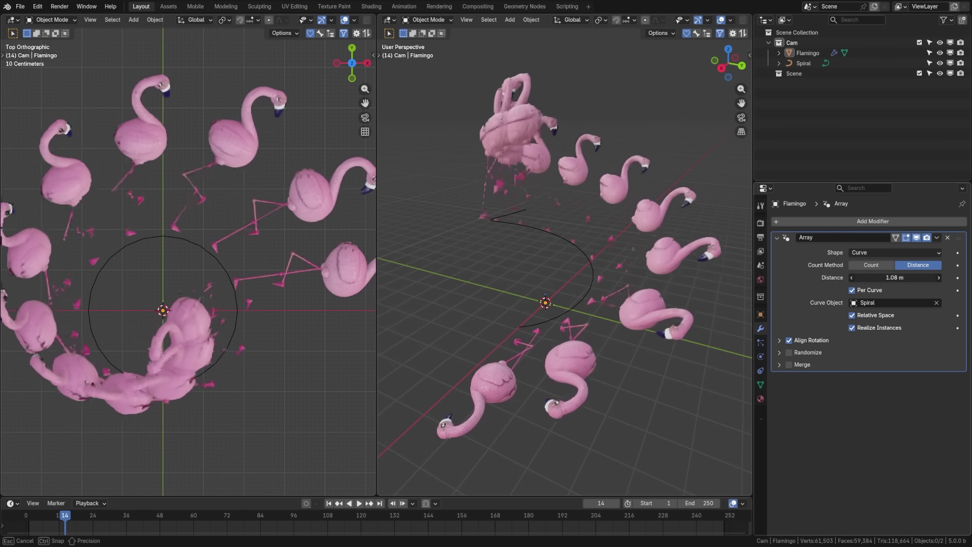
Set the distance between the flamingo copies arrayed along the Spiral curve to 2.38 m.
{"action": "left_click_drag", "start_coordinate": [894, 278], "coordinate": [917, 277]}
{"action": "left_click", "coordinate": [888, 278]}
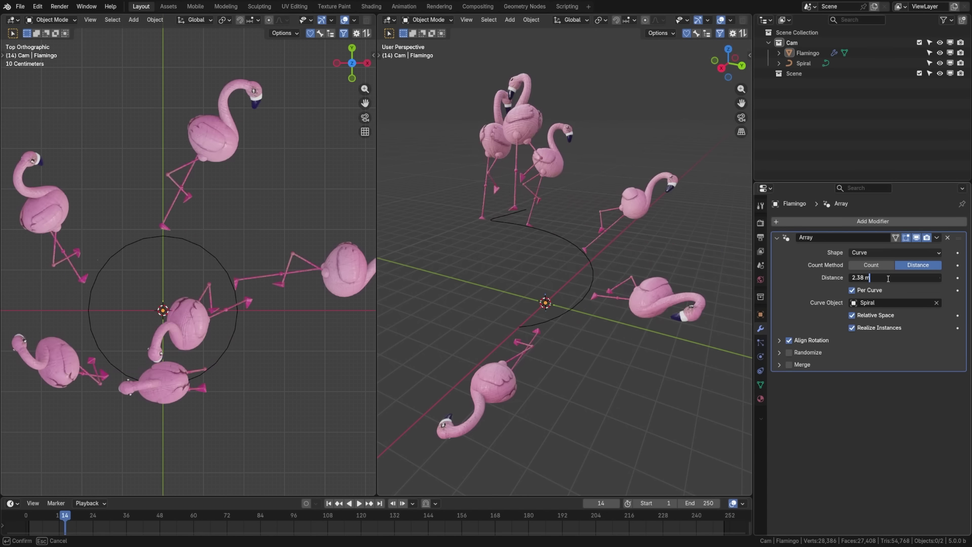
{"action": "key", "text": "Return"}
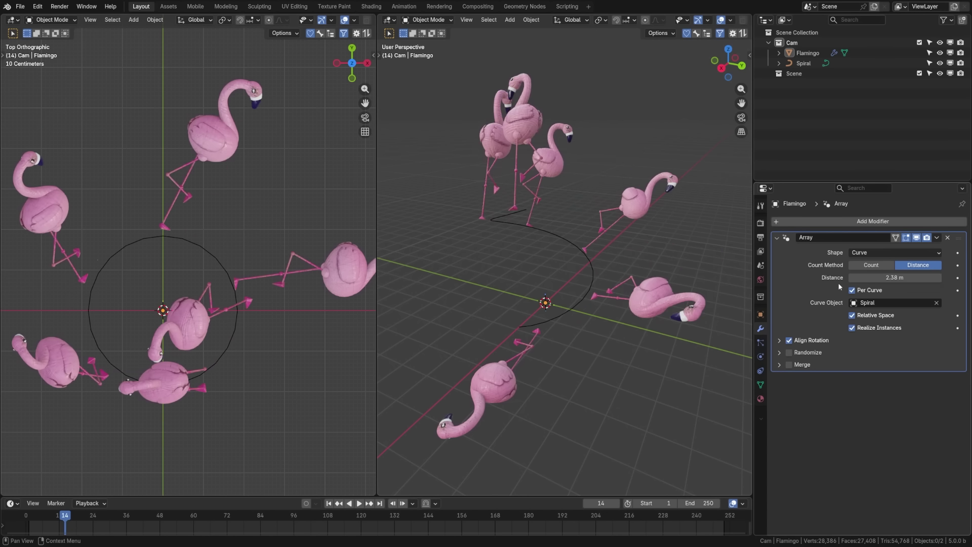
{"action": "middle_click_drag", "start_coordinate": [697, 317], "coordinate": [623, 313]}
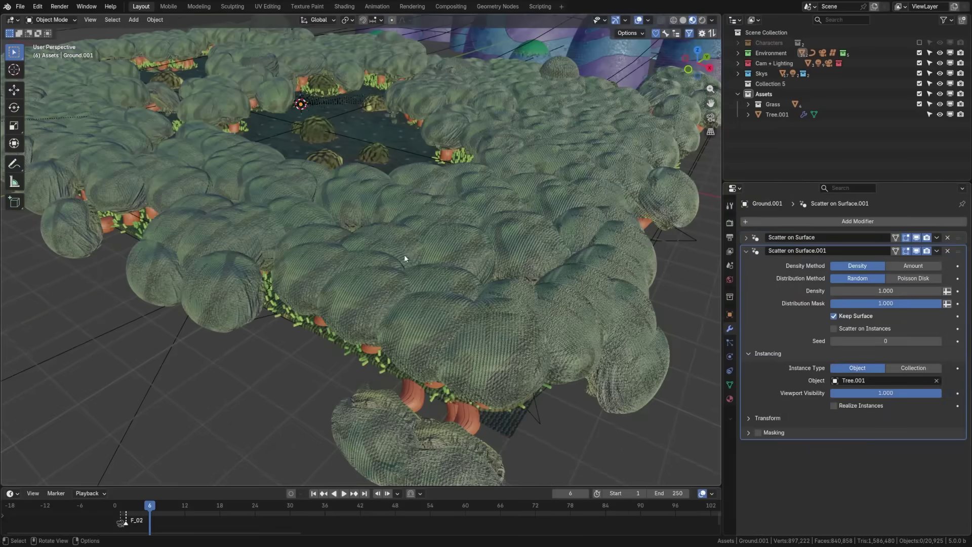
Switch the Tree.001 scatter on the ground to Poisson Disk with a 5 m minimum distance and open its Transform settings.
{"action": "left_click", "coordinate": [910, 280]}
{"action": "left_click", "coordinate": [885, 316]}
{"action": "type", "text": "5"}
{"action": "key", "text": "Return"}
{"action": "middle_click_drag", "start_coordinate": [415, 258], "coordinate": [426, 269]}
{"action": "middle_click_drag", "start_coordinate": [405, 274], "coordinate": [390, 236], "text": "ctrl"}
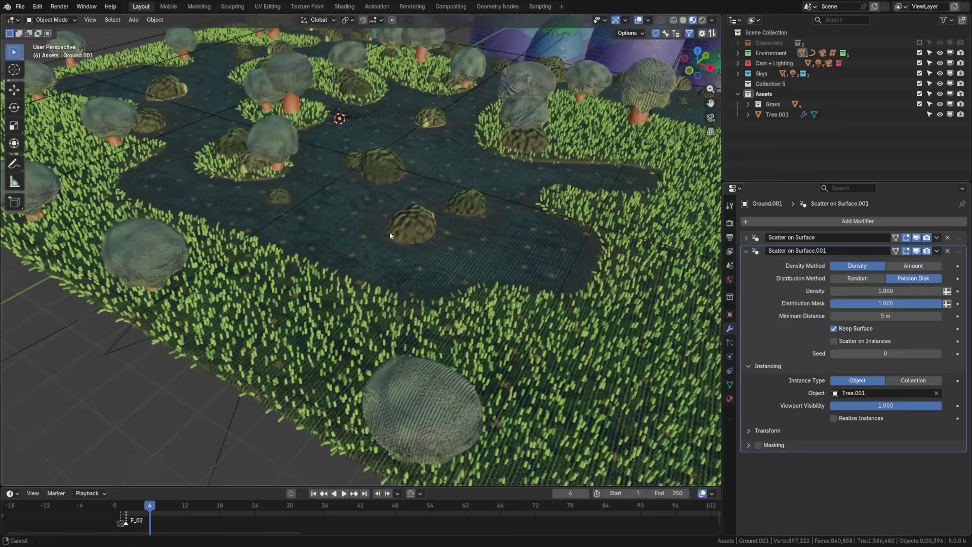
{"action": "left_click", "coordinate": [767, 430]}
{"action": "scroll", "coordinate": [856, 380], "scroll_direction": "down", "scroll_amount": 6}
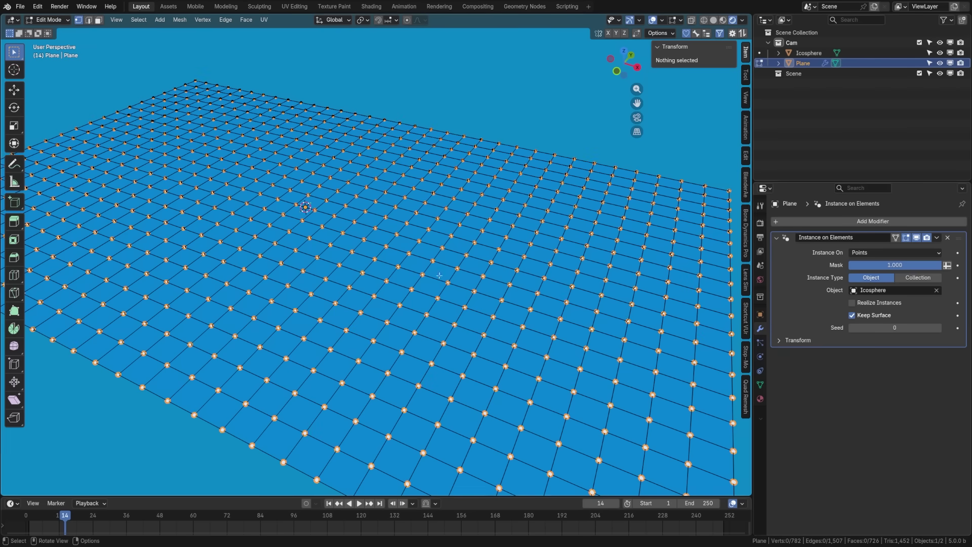
Deselect the plane that carries the icosphere instances.
{"action": "left_click", "coordinate": [409, 287]}
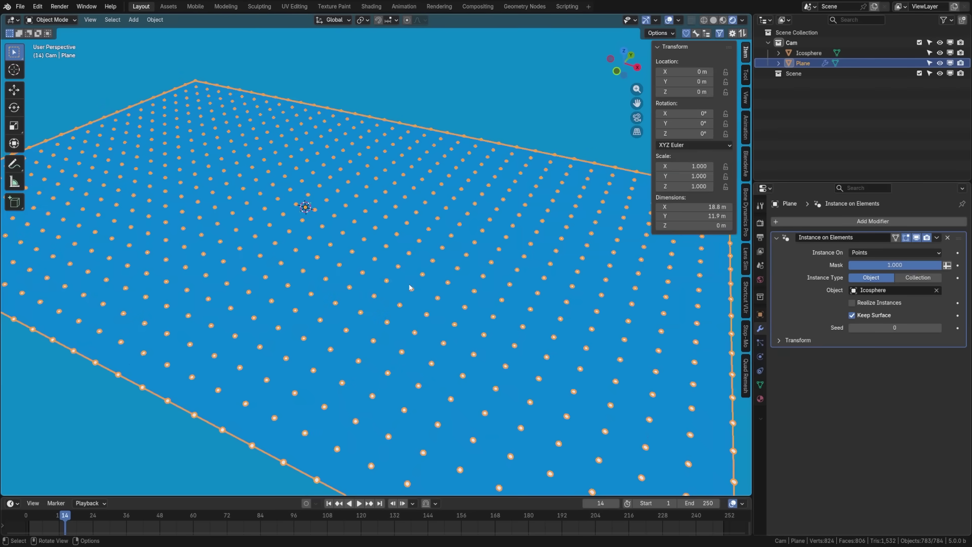
{"action": "left_click", "coordinate": [487, 123]}
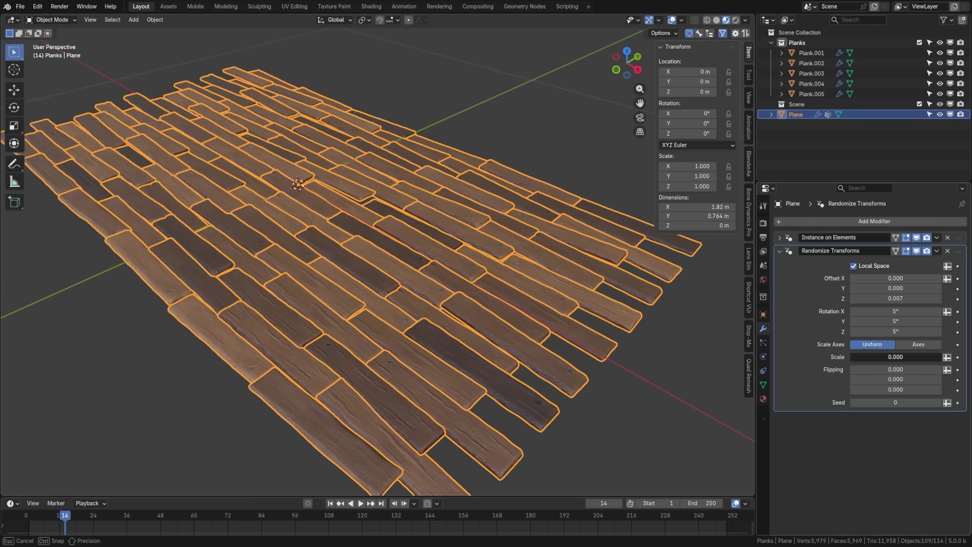
Set the Scale in the planks' Randomize Transforms modifier to 0.013.
{"action": "left_click_drag", "start_coordinate": [895, 357], "coordinate": [903, 357]}
{"action": "left_click", "coordinate": [633, 401]}
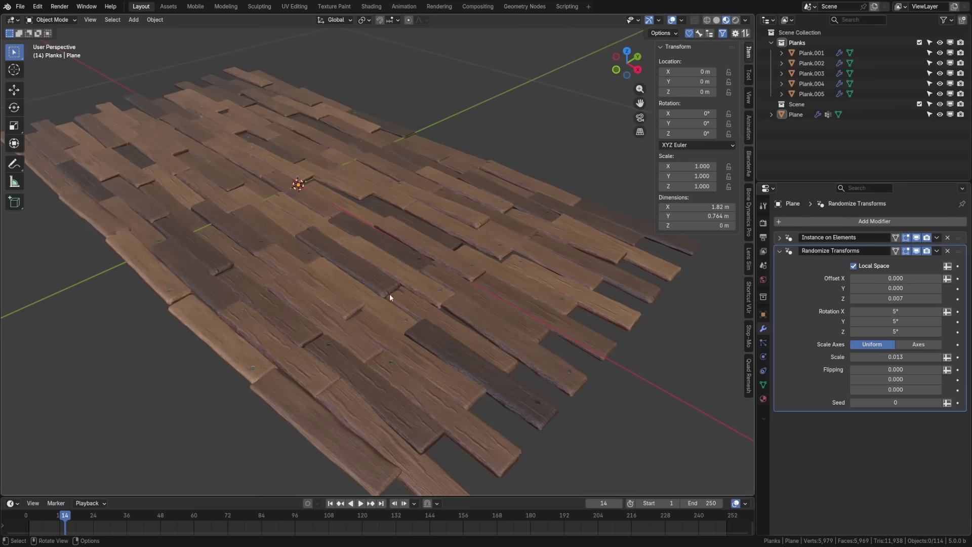
{"action": "middle_click_drag", "start_coordinate": [357, 184], "coordinate": [391, 209]}
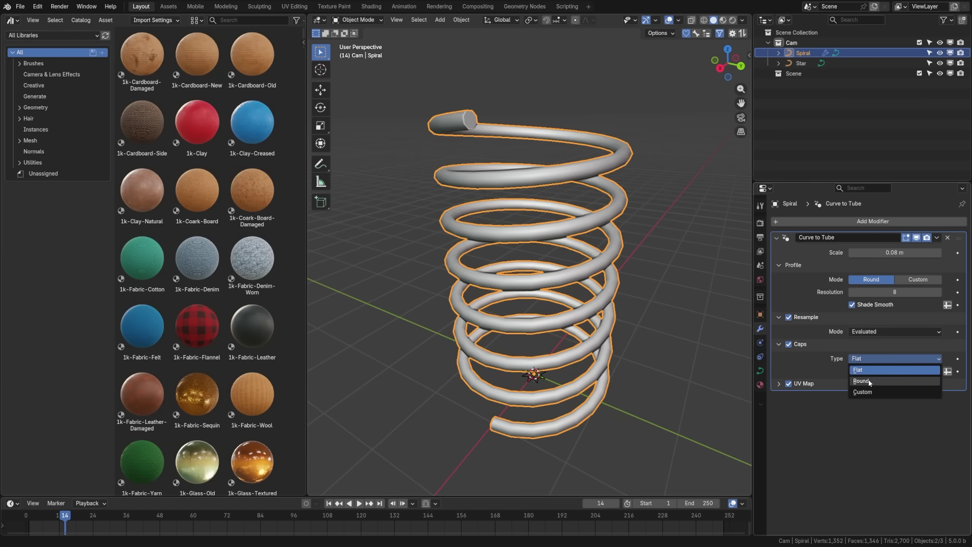
Set the cap type of the spiral's Curve to Tube modifier to Round.
{"action": "left_click", "coordinate": [870, 385]}
{"action": "middle_click_drag", "start_coordinate": [557, 263], "coordinate": [638, 259]}
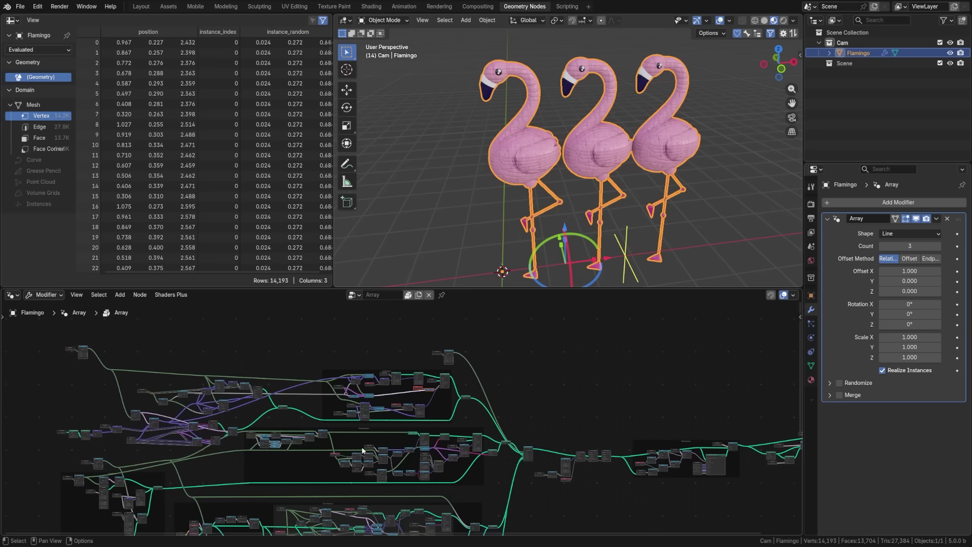
Examine the different method branches in the node group behind the flamingo's Array modifier.
{"action": "scroll", "coordinate": [362, 446], "scroll_direction": "down", "scroll_amount": 5, "text": "shift"}
{"action": "scroll", "coordinate": [358, 460], "scroll_direction": "down", "scroll_amount": 8, "text": "shift"}
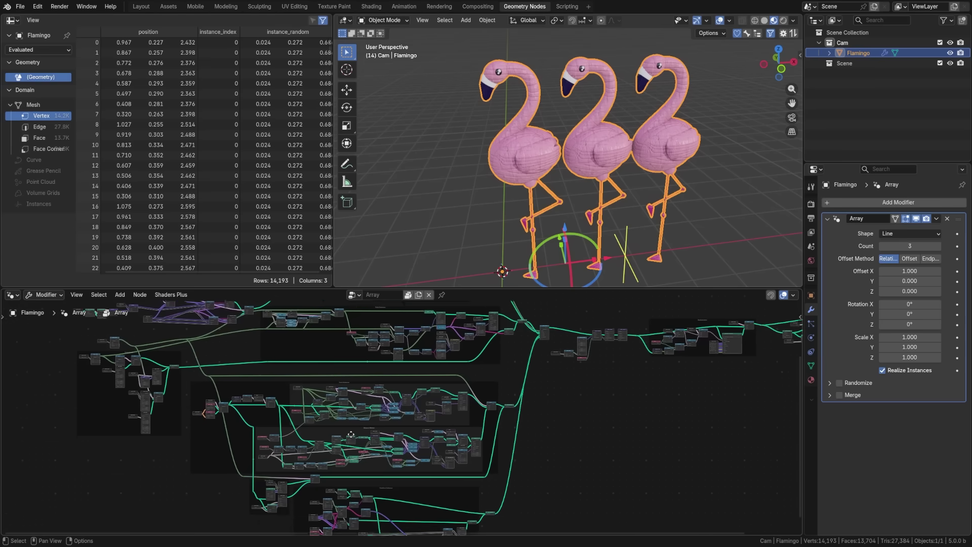
{"action": "scroll", "coordinate": [382, 454], "scroll_direction": "up", "scroll_amount": 8}
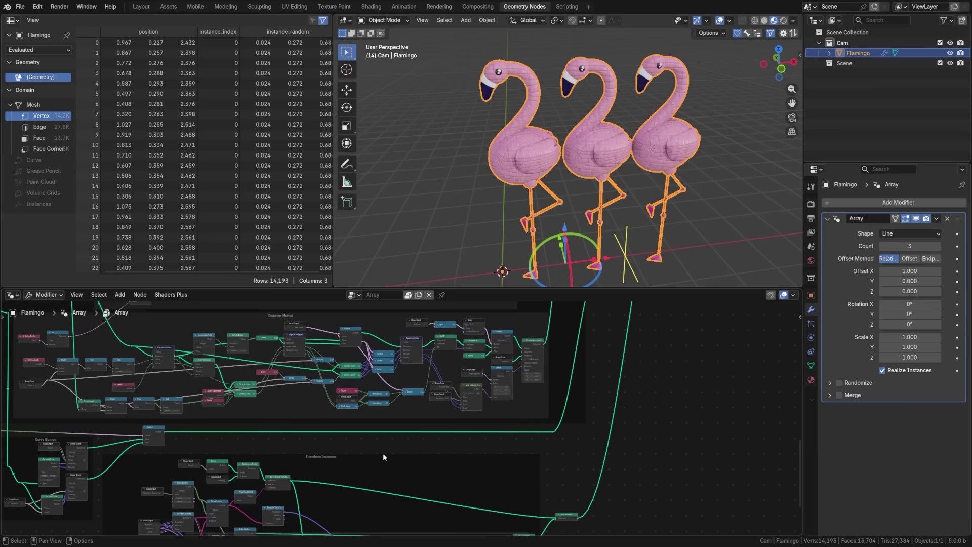
{"action": "middle_click_drag", "start_coordinate": [463, 368], "coordinate": [462, 489]}
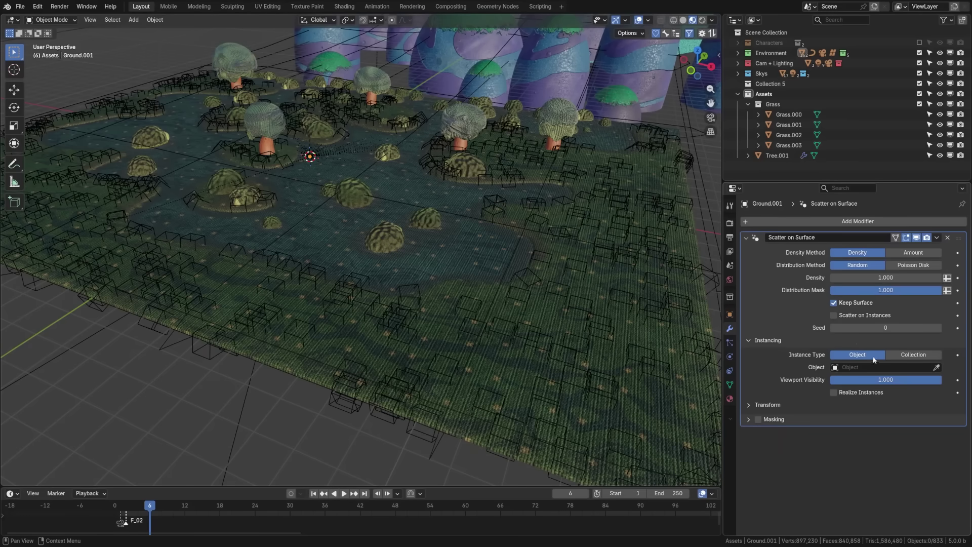
Scatter the Grass collection on Ground.001 by using Collection as the instance type, and collapse Grass in the scene hierarchy.
{"action": "left_click", "coordinate": [907, 355]}
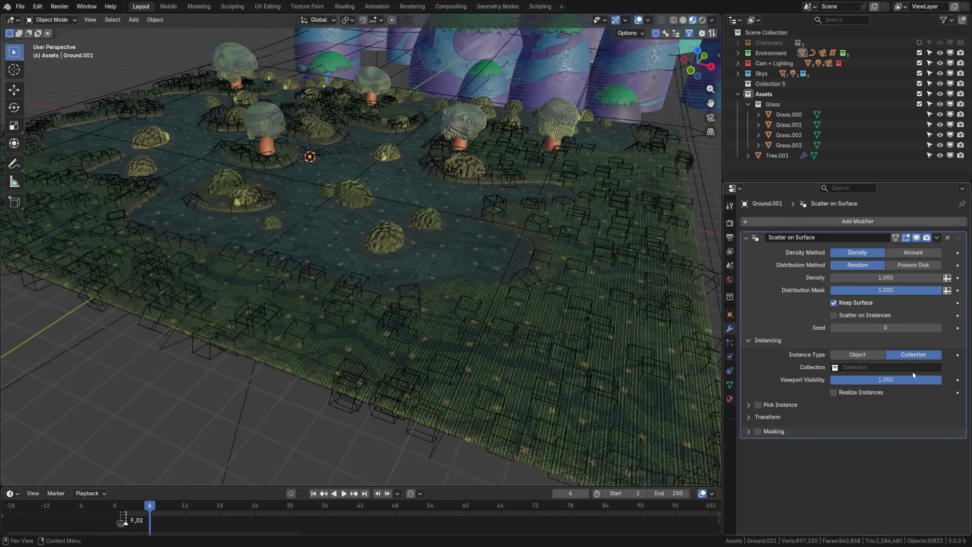
{"action": "left_click", "coordinate": [863, 368]}
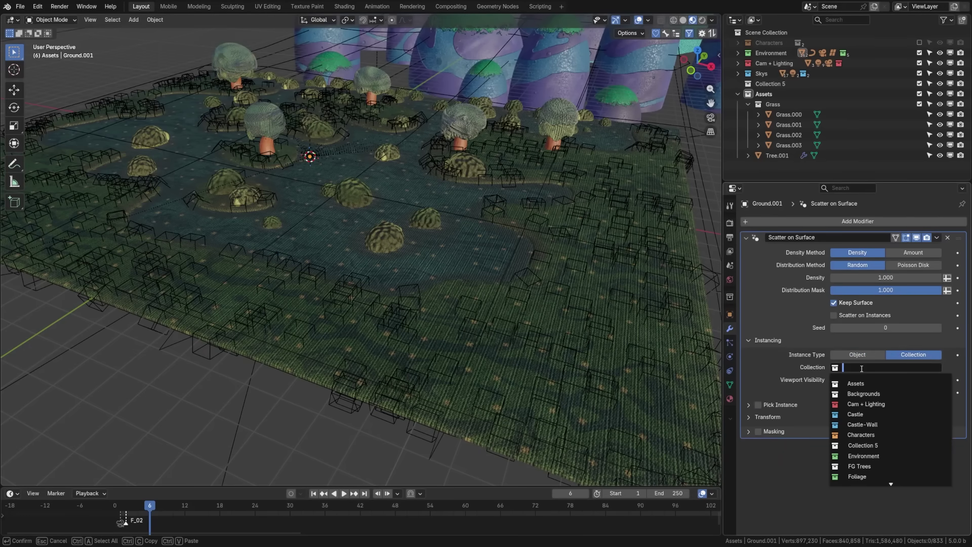
{"action": "type", "text": "grass"}
{"action": "left_click", "coordinate": [853, 385]}
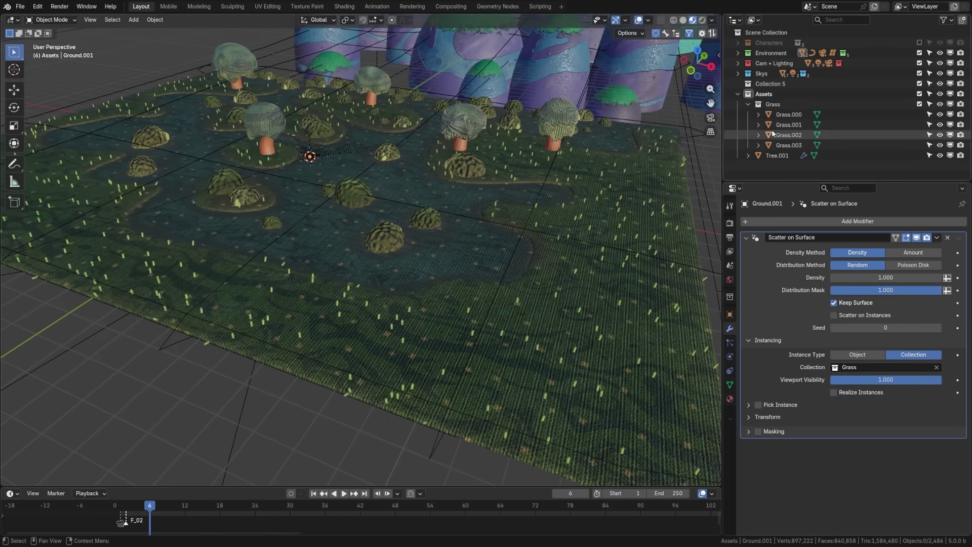
{"action": "left_click", "coordinate": [747, 104]}
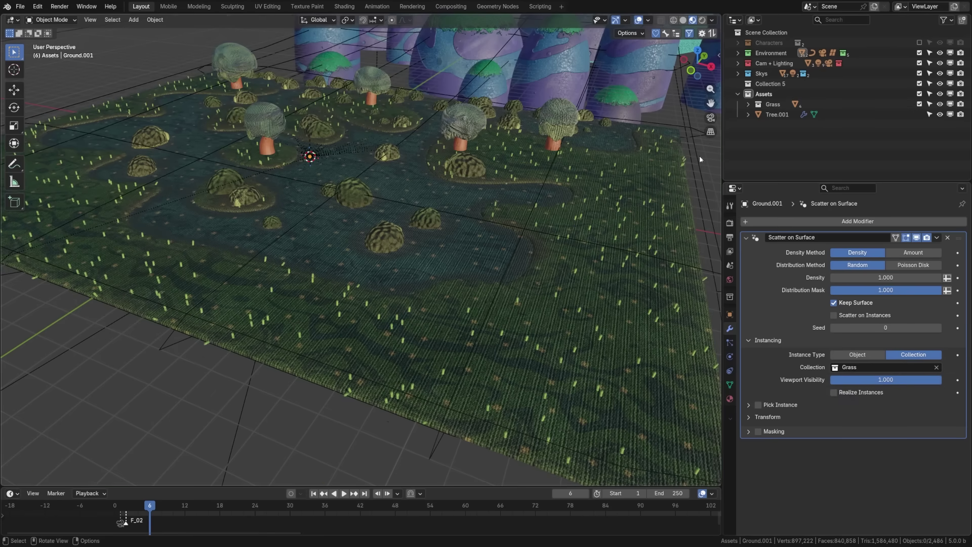